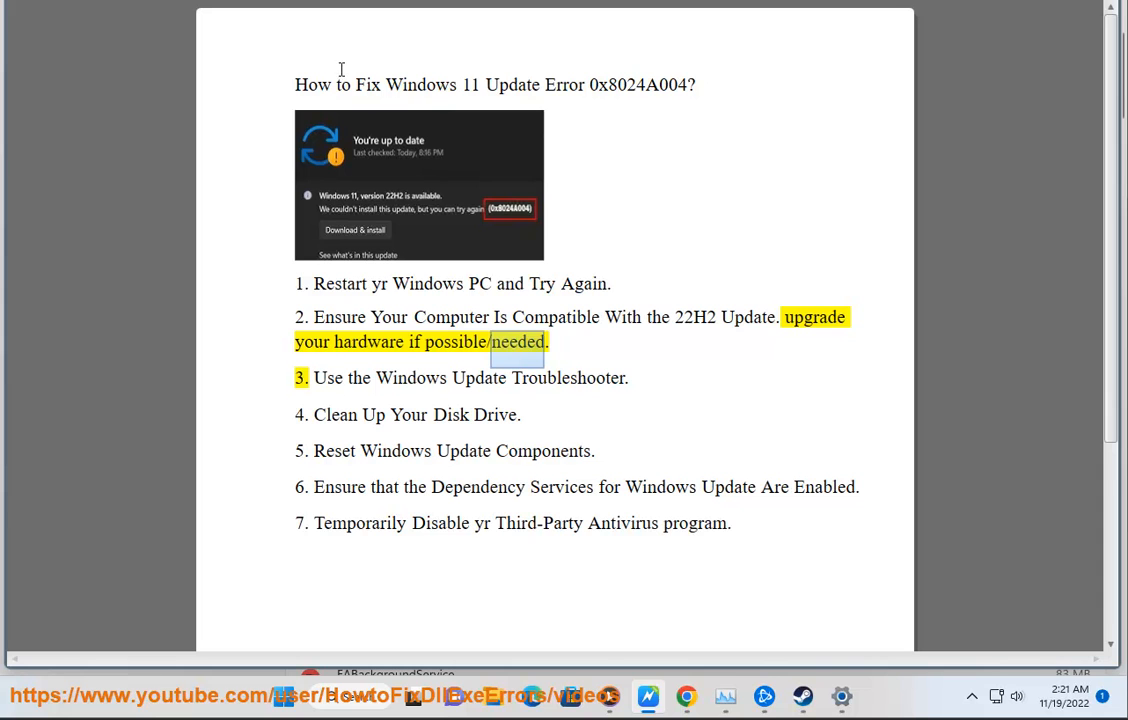
# Step: Copy "Windows 11" from the document's title, switch to Chrome and search Google for "windows 11 22h2"
pyautogui.moveTo(476, 84); pyautogui.dragTo(394, 84)
pyautogui.hotkey('ctrl', 'c')
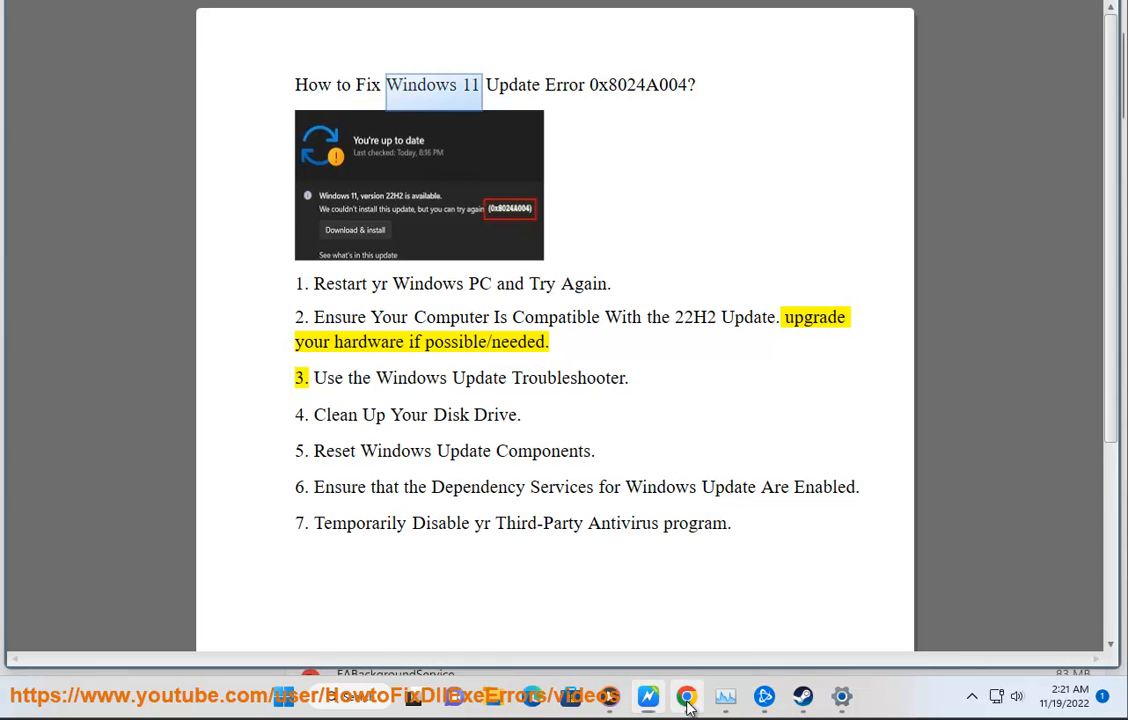
pyautogui.hotkey('alt', 'Tab')
pyautogui.click(434, 34)
pyautogui.tripleClick(352, 120)
pyautogui.hotkey('ctrl', 'v')
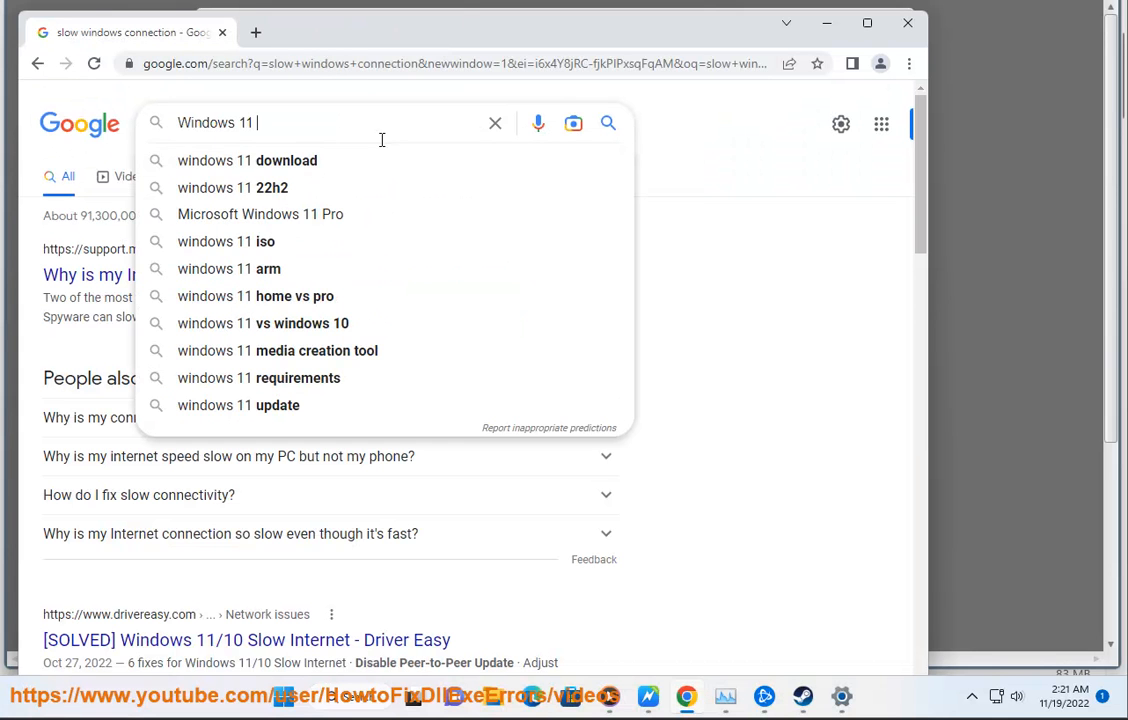
pyautogui.click(342, 189)
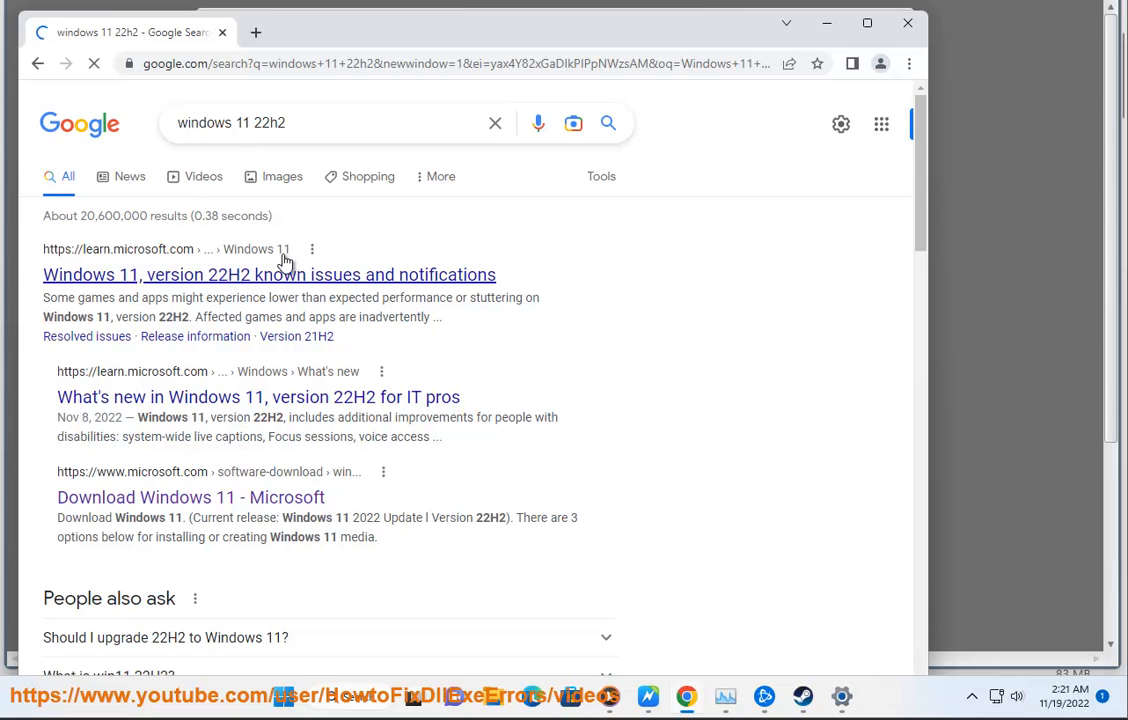
# Step: Refine the Google search to "windows 11 22h2 system requirements" and read the hardware requirements in the featured snippet
pyautogui.click(390, 122)
pyautogui.write('SYS')
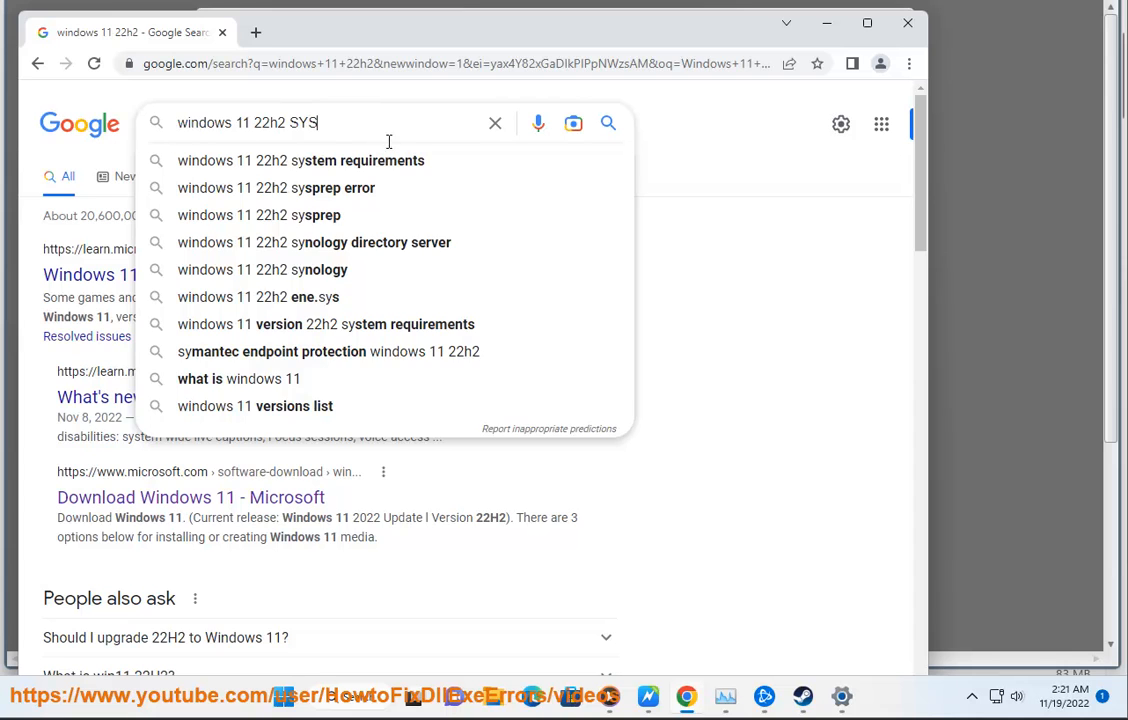
pyautogui.click(385, 160)
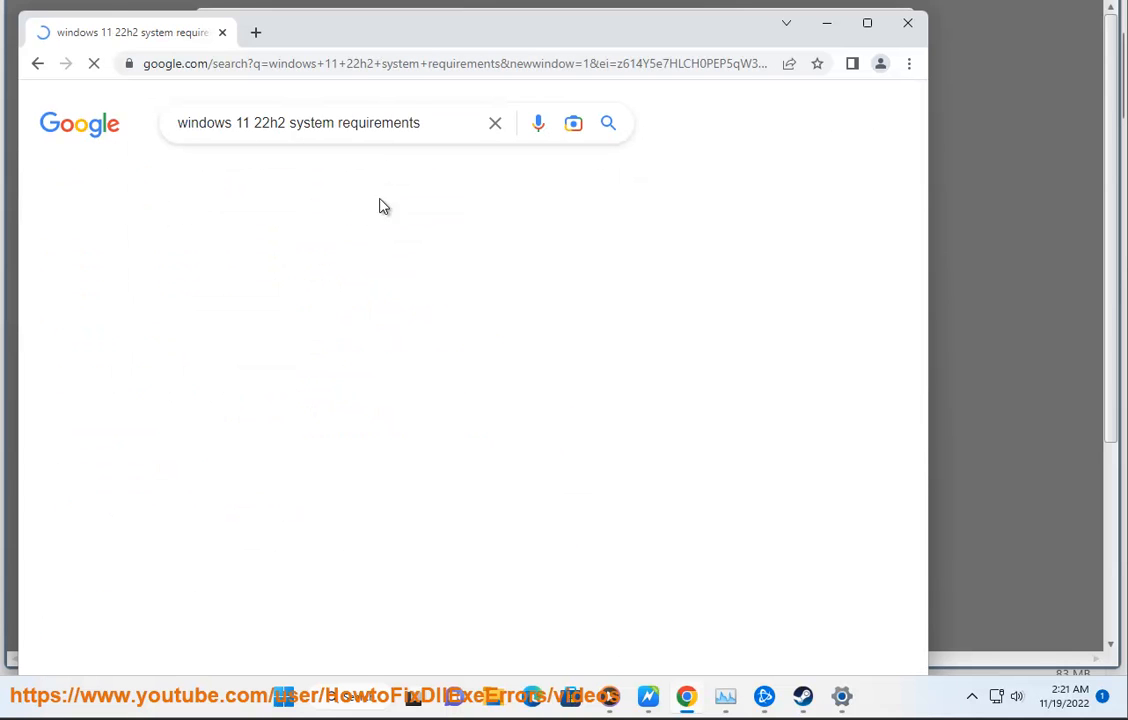
pyautogui.moveTo(89, 257); pyautogui.dragTo(346, 252)
pyautogui.click(470, 281)
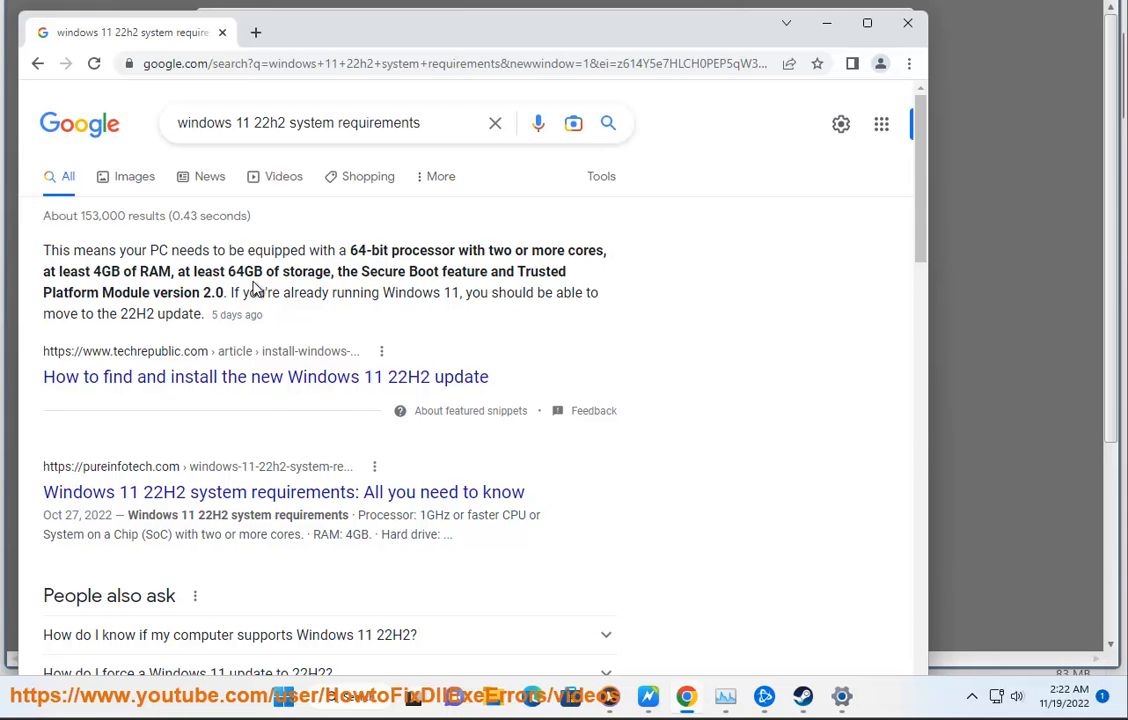
# Step: Open System Information to review the PC's system summary, then close it and minimize the Chrome window
pyautogui.click(371, 703)
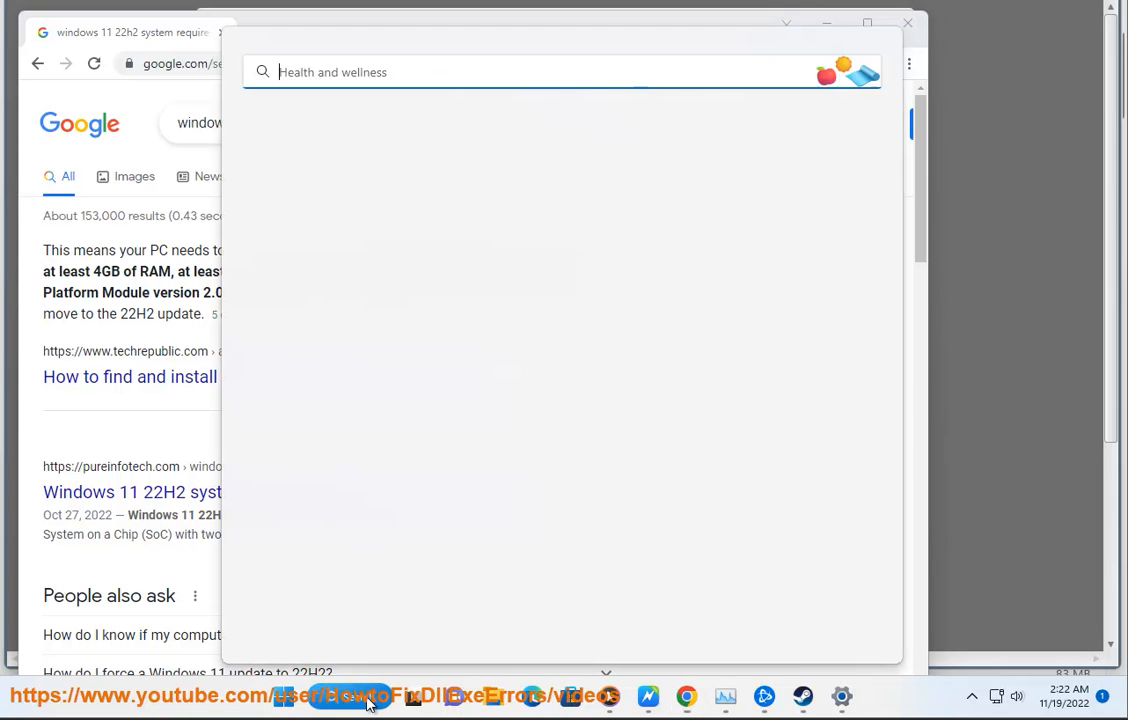
pyautogui.write('SY')
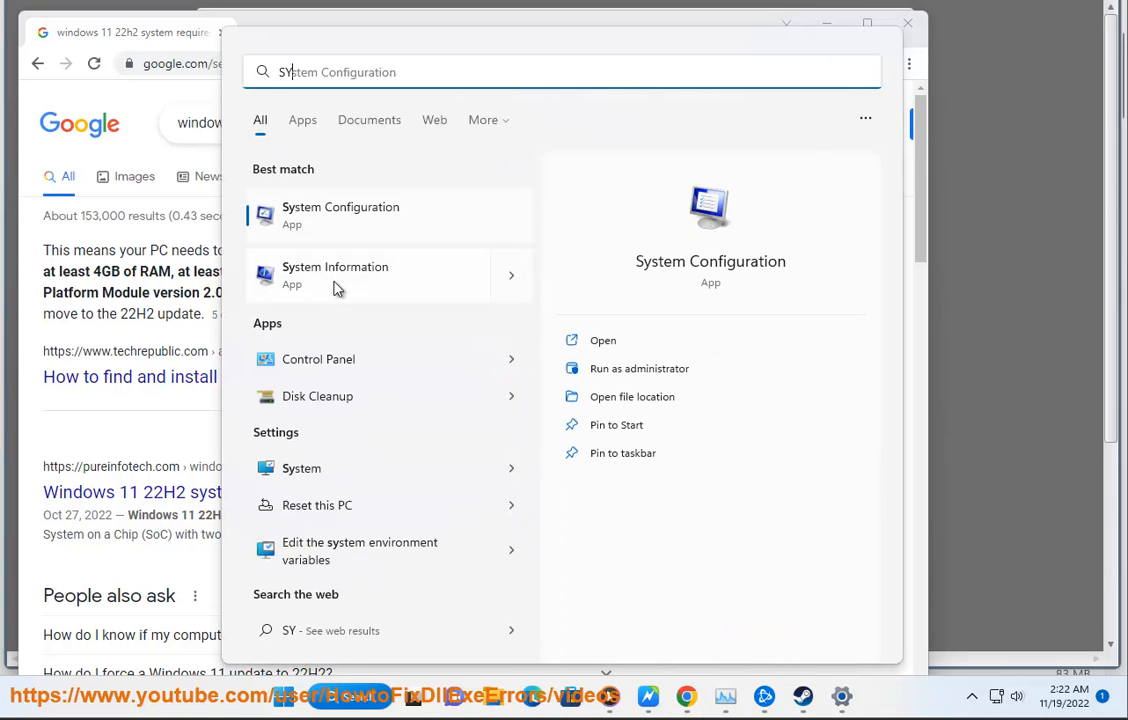
pyautogui.click(337, 287)
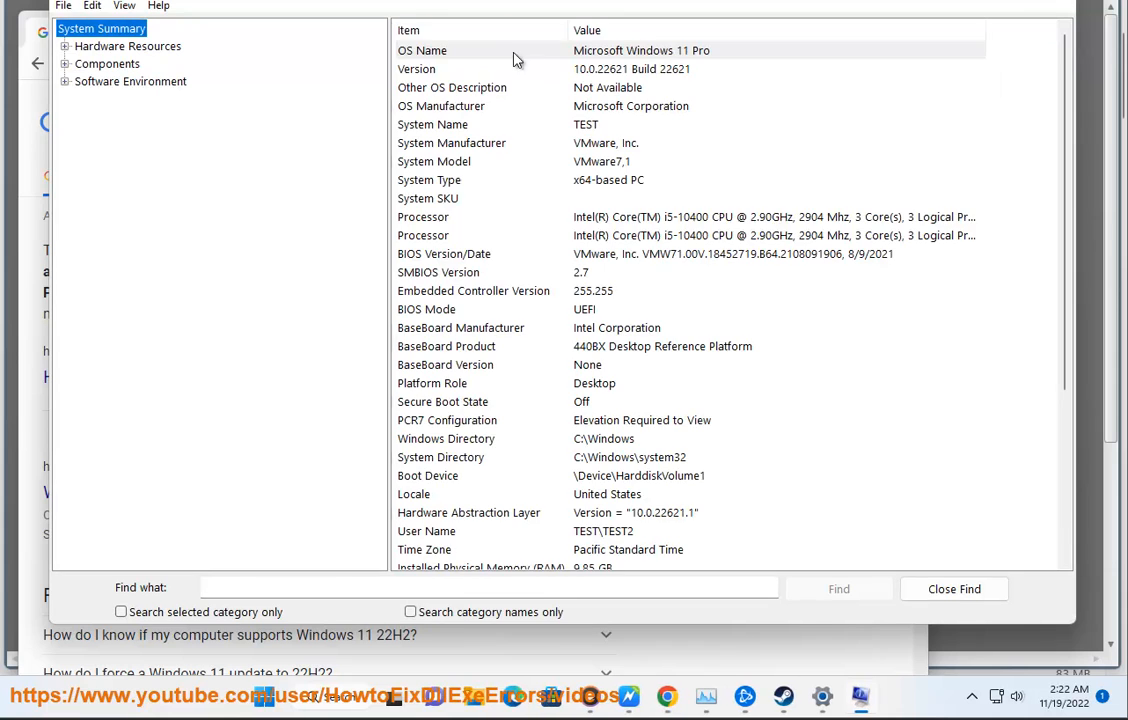
pyautogui.moveTo(540, 10); pyautogui.dragTo(551, 70)
pyautogui.click(557, 127)
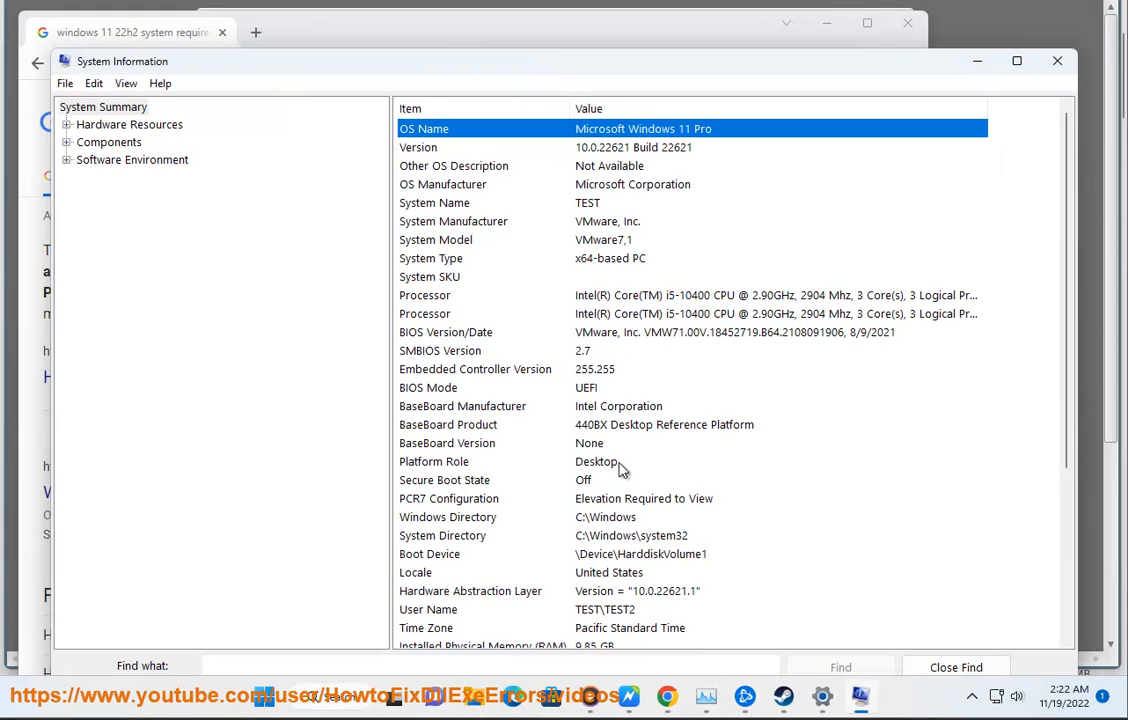
pyautogui.click(1057, 61)
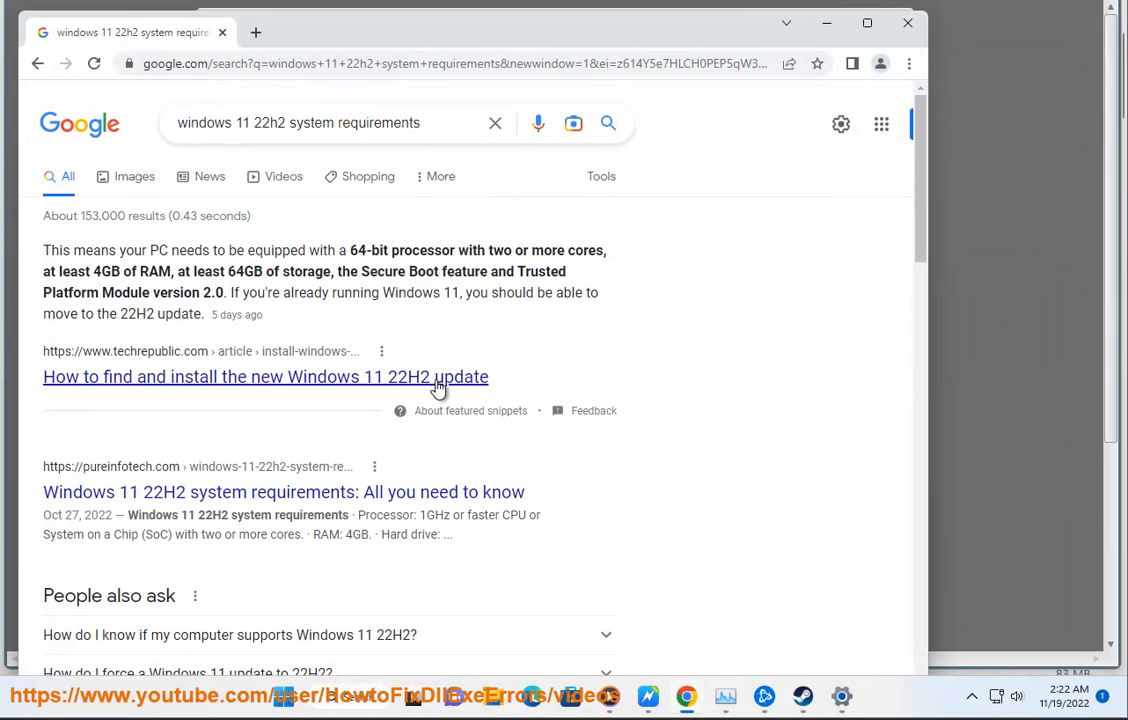
pyautogui.click(826, 22)
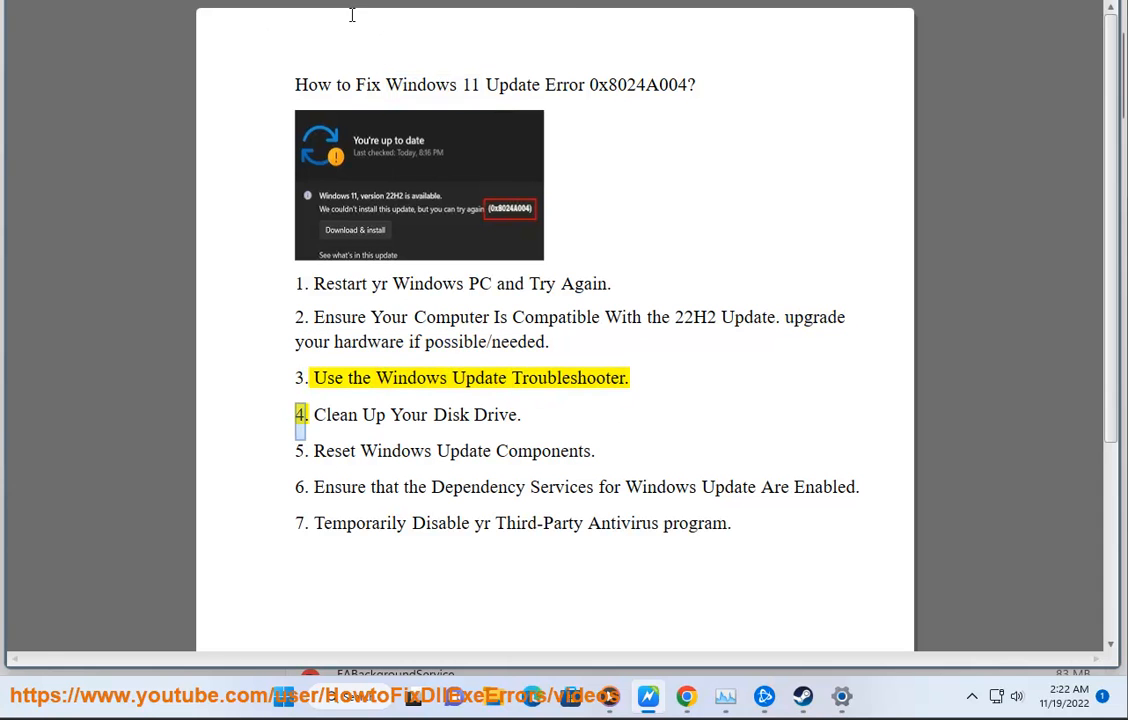
# Step: Open Control Panel, find Troubleshooting by searching for "TR", and list the troubleshooters of all categories
pyautogui.click(358, 700)
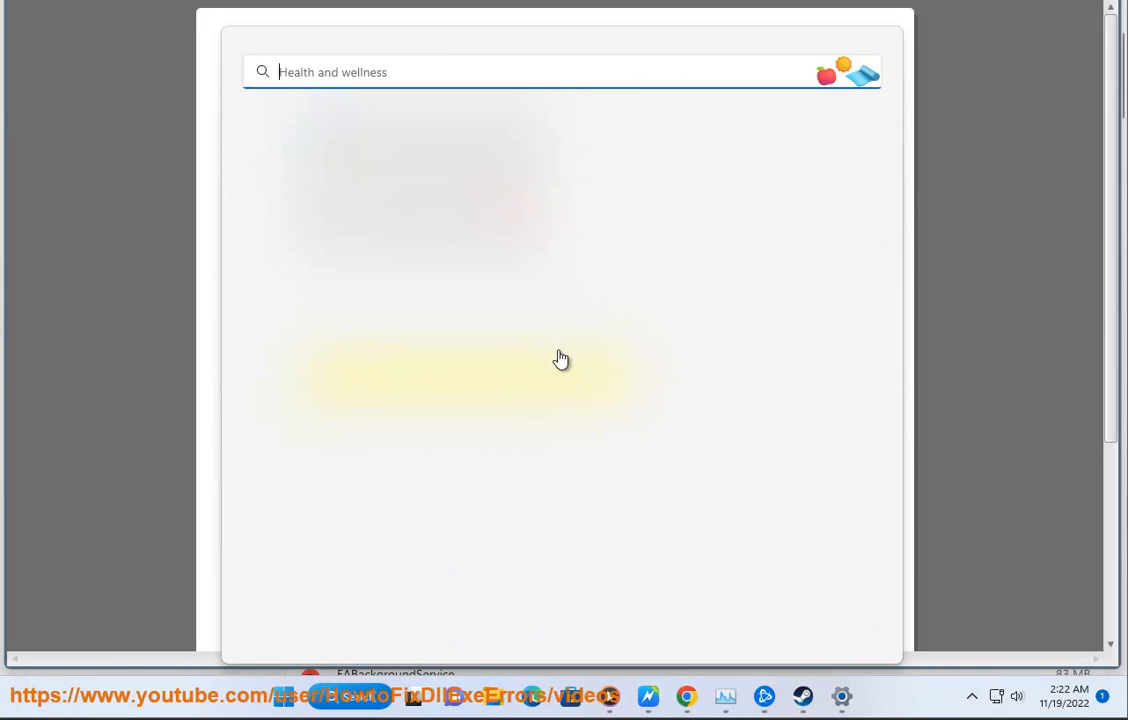
pyautogui.write('C')
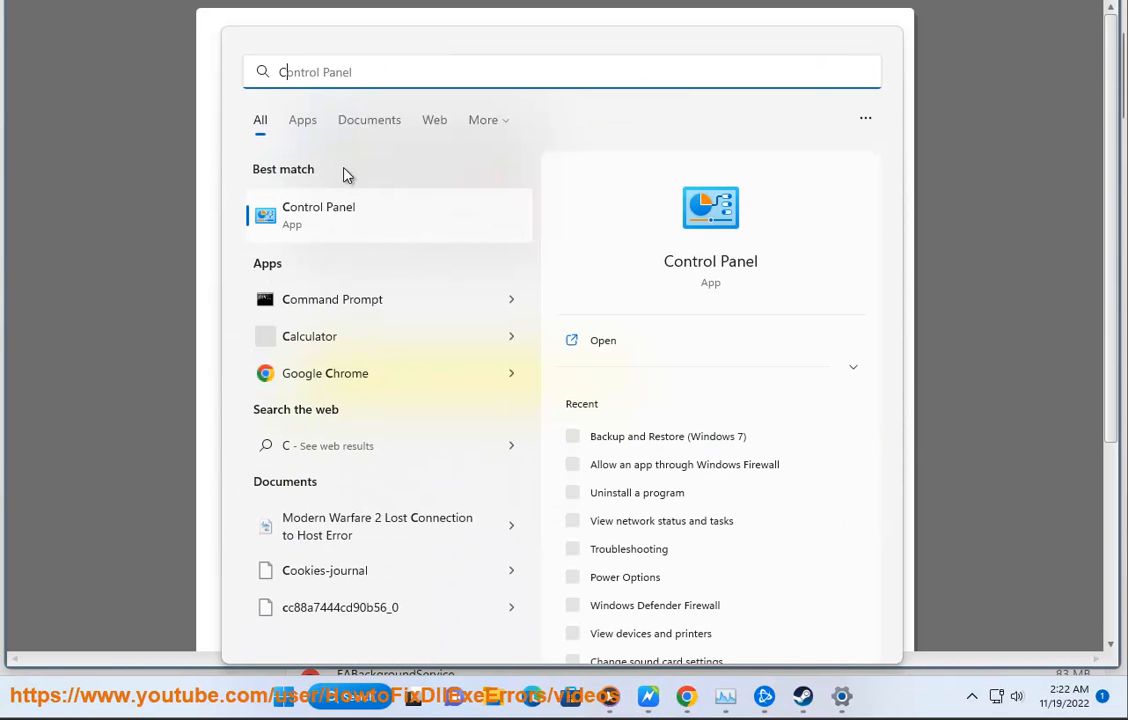
pyautogui.click(342, 220)
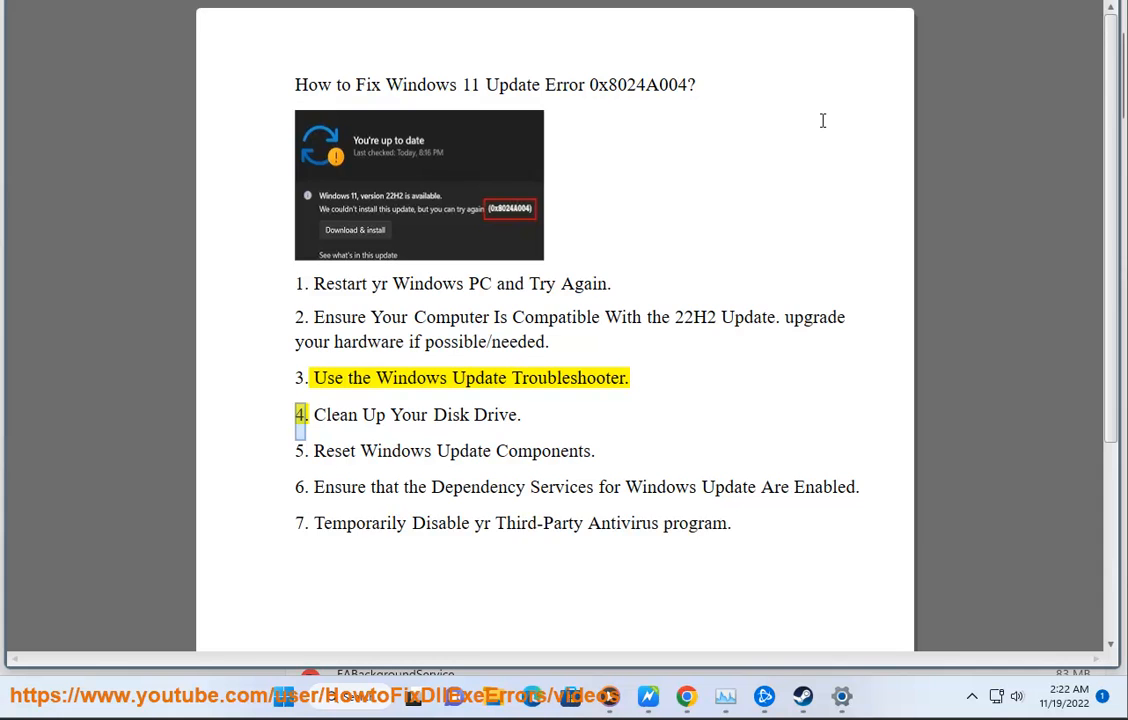
pyautogui.write('TR')
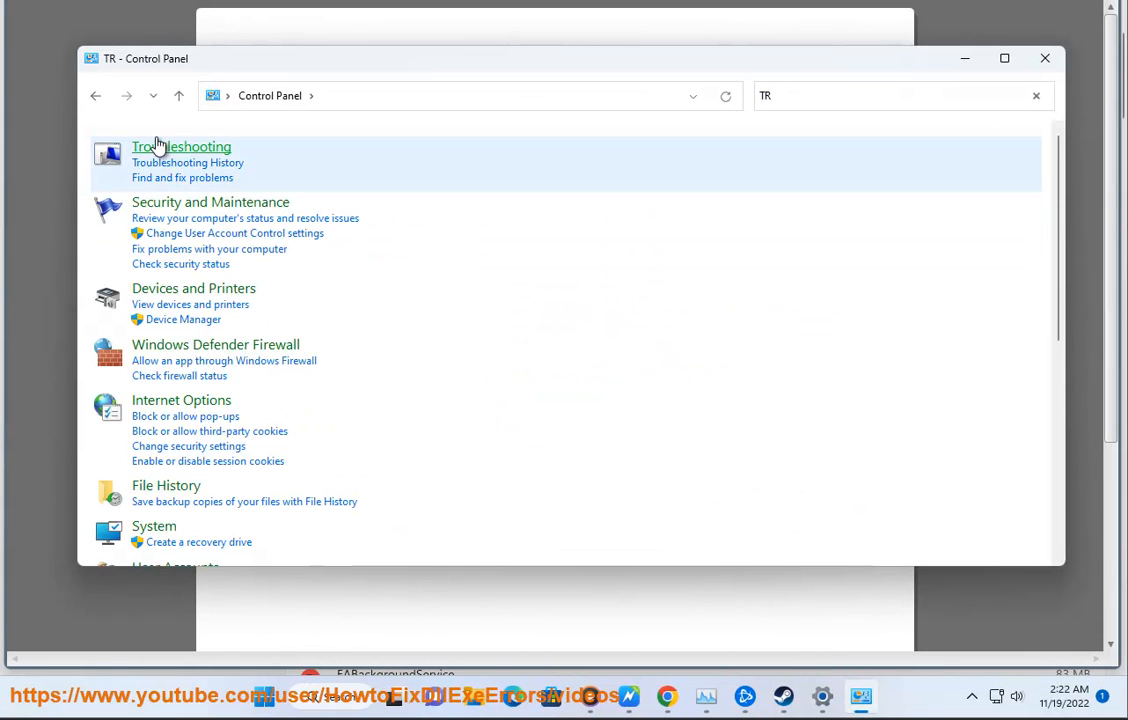
pyautogui.click(185, 147)
pyautogui.click(124, 172)
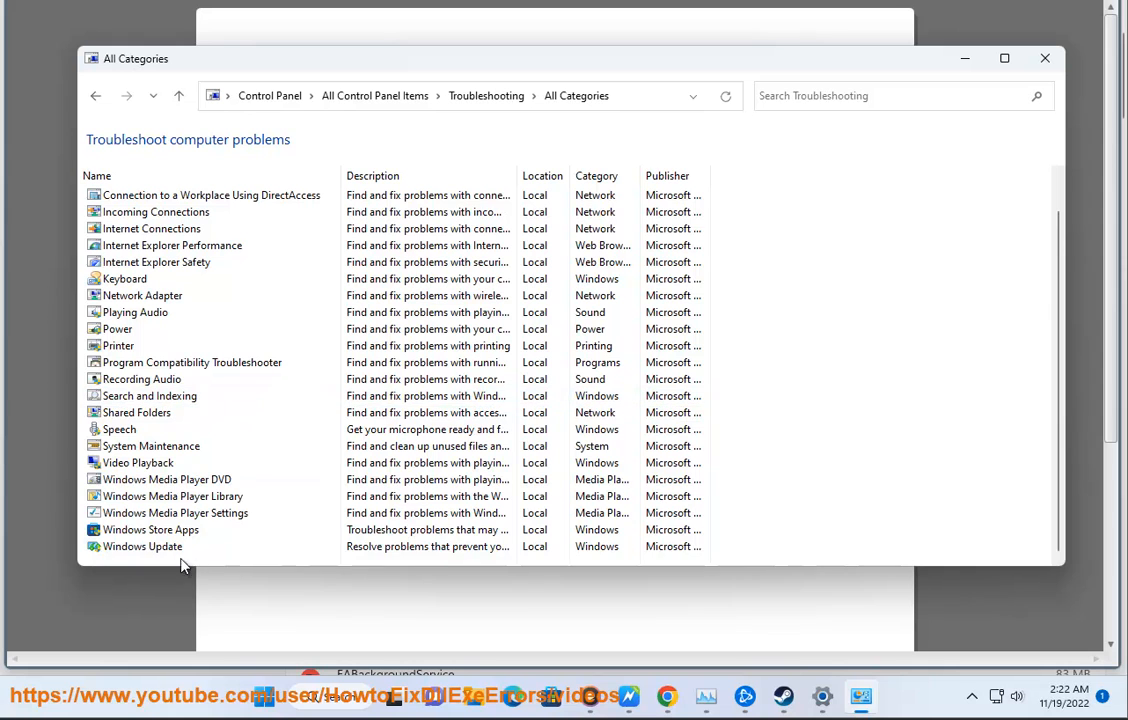
# Step: Open the Windows Update troubleshooter and view its advanced option, then cancel it and minimize the Troubleshooting window
pyautogui.click(150, 547)
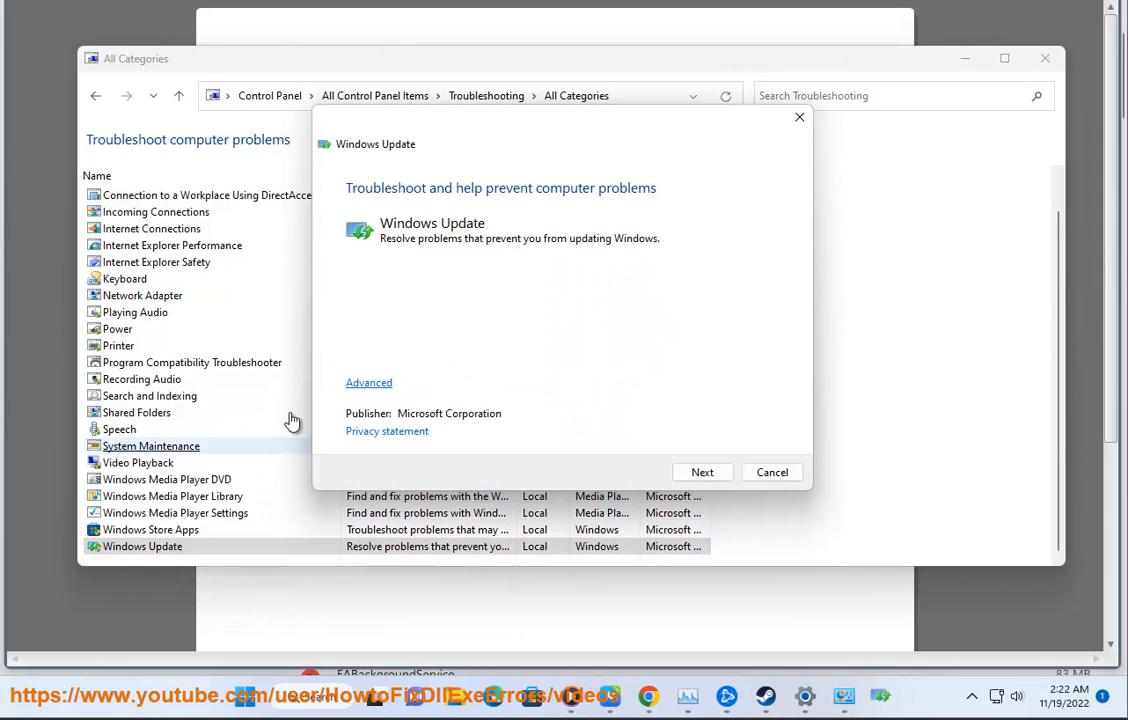
pyautogui.click(368, 381)
pyautogui.click(772, 472)
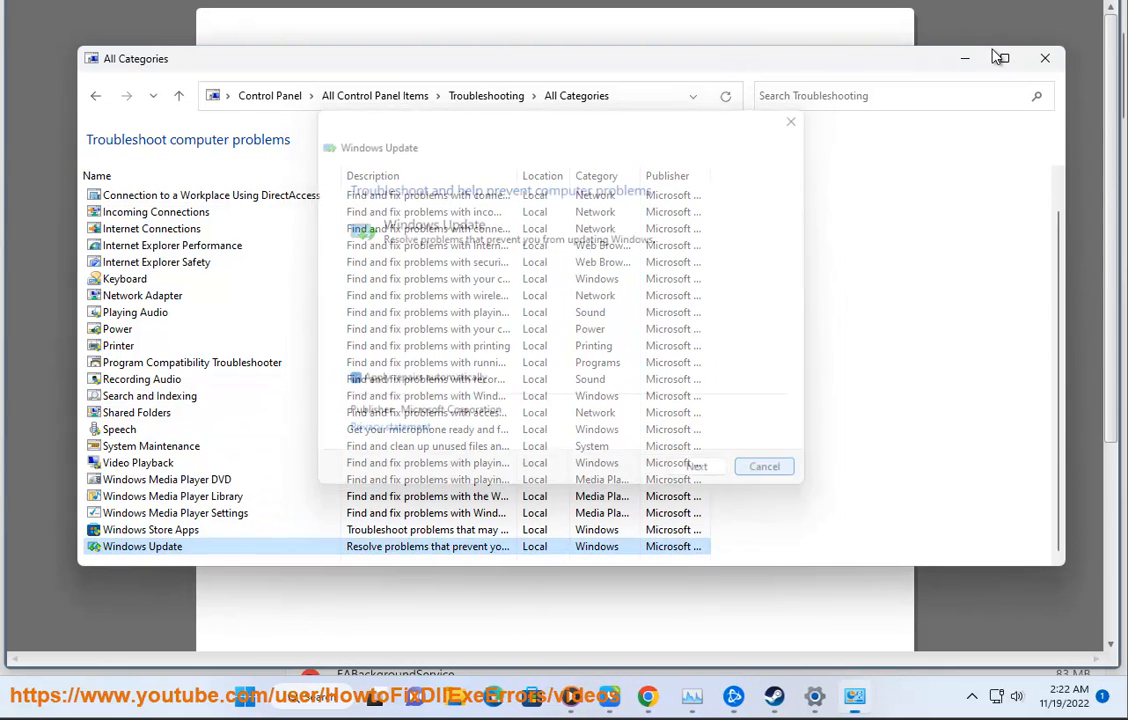
pyautogui.click(965, 58)
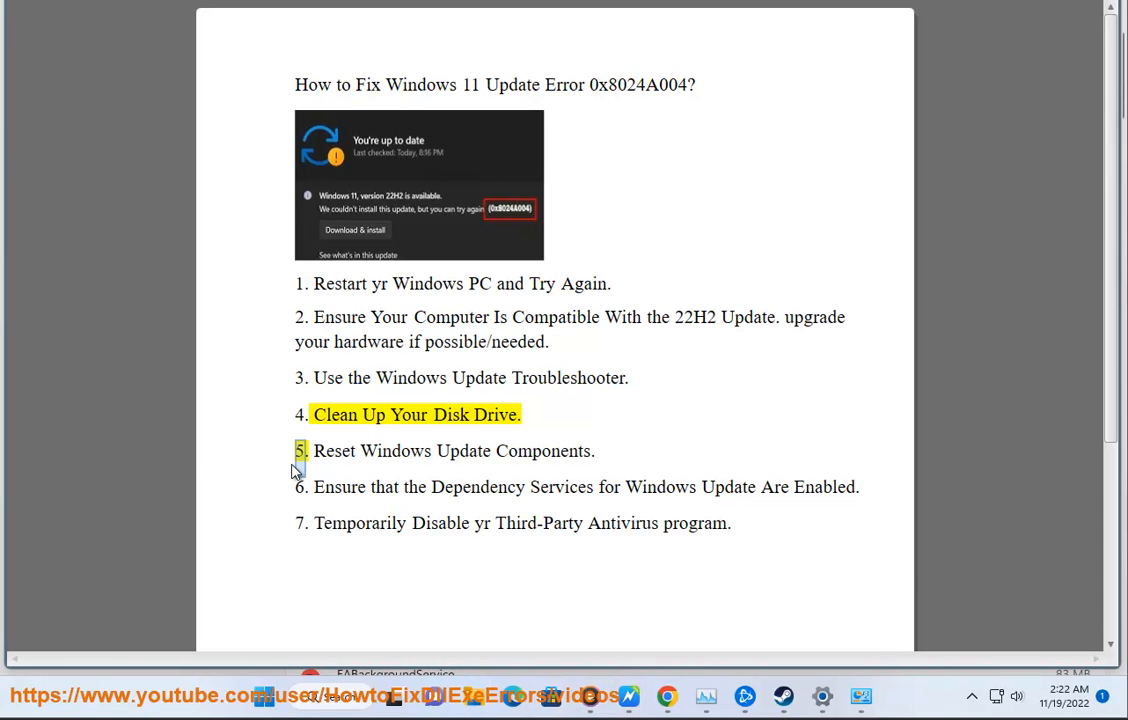
# Step: Open This PC in File Explorer and view the properties of Local Disk (C:) to check its free space
pyautogui.press('super+e')
pyautogui.click(178, 523)
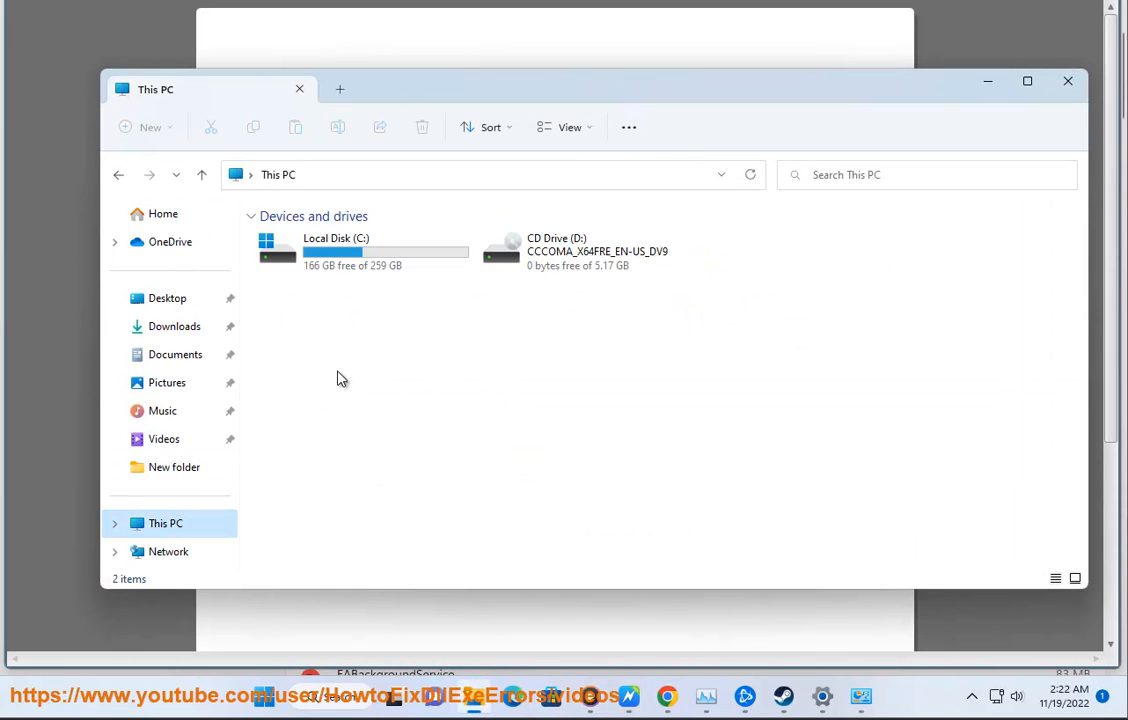
pyautogui.click(365, 261)
pyautogui.rightClick(366, 258)
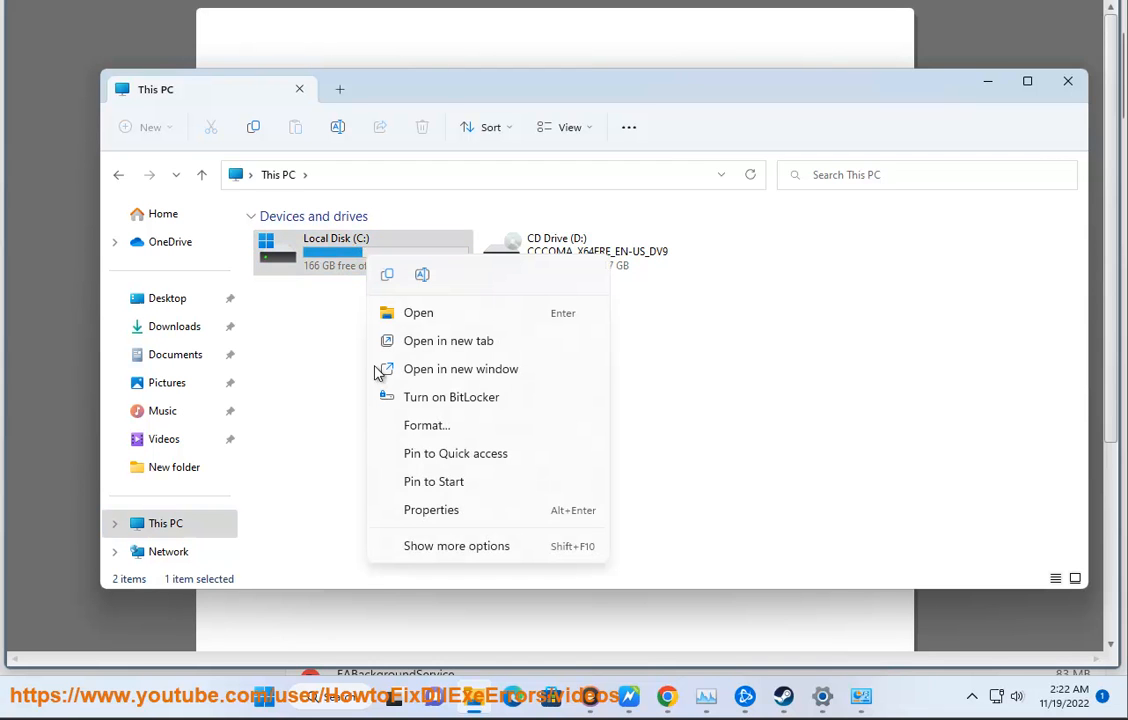
pyautogui.click(390, 515)
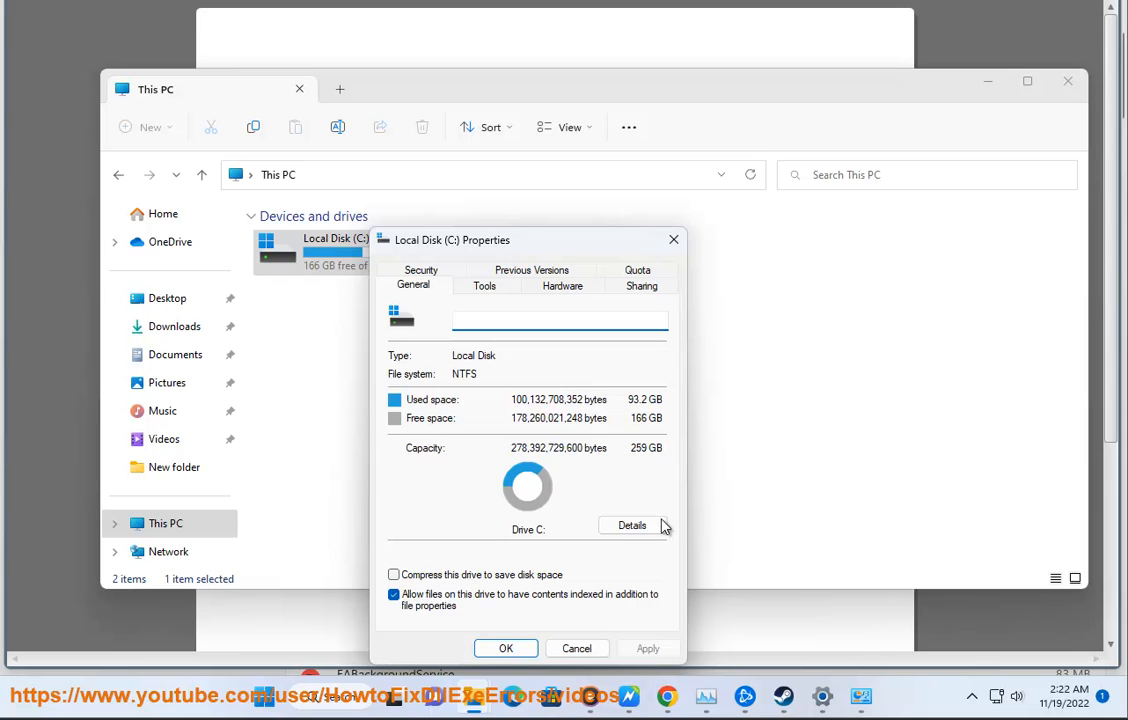
# Step: Find the Disk Cleanup app through Windows search and launch it
pyautogui.click(345, 696)
pyautogui.write('DISK')
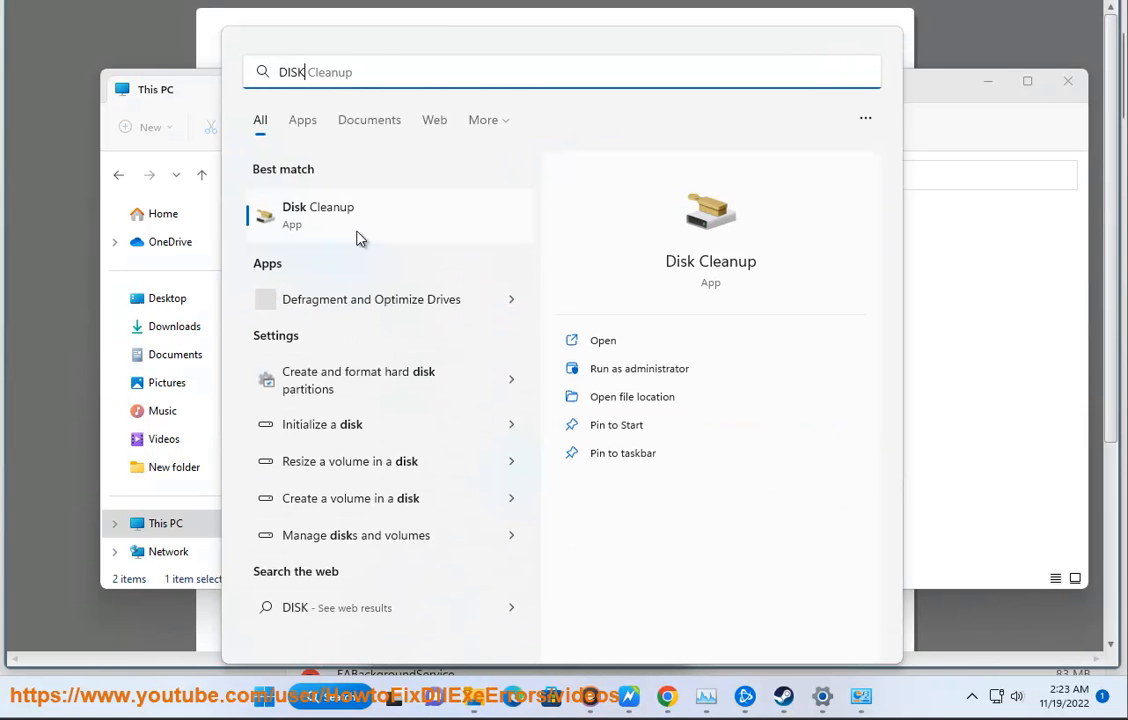
pyautogui.click(354, 232)
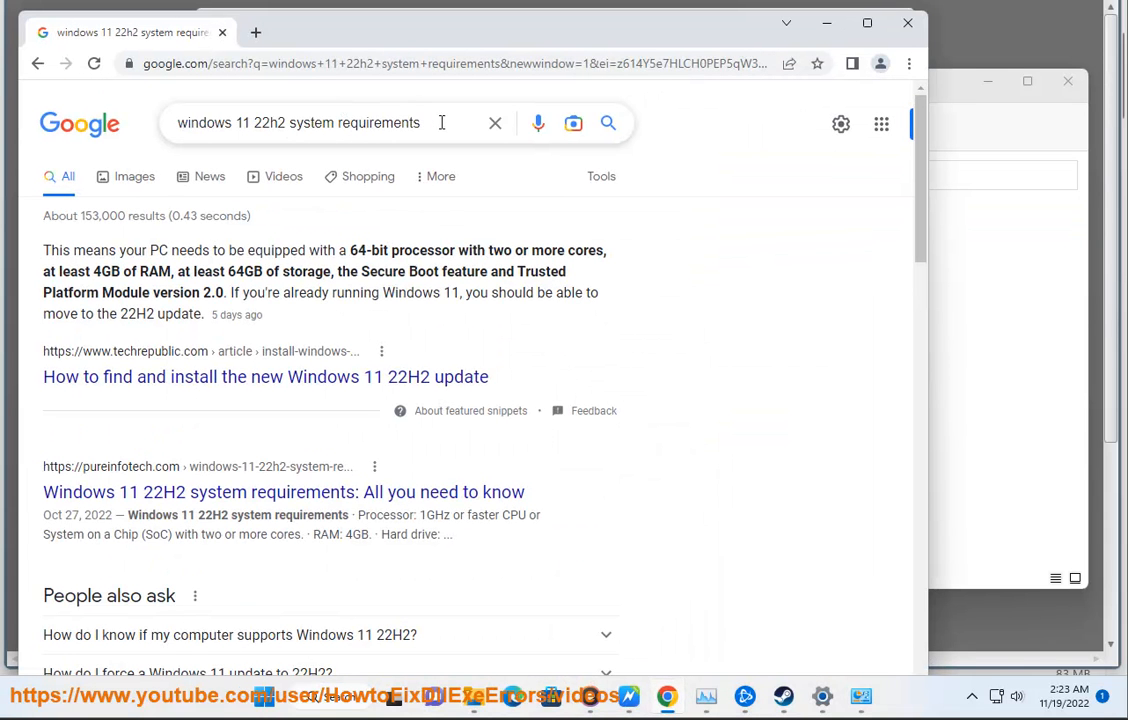
# Step: Switch to Chrome and replace the Google query with a search for "FREE SYSTEM DISK WINDOWS"
pyautogui.tripleClick(441, 122)
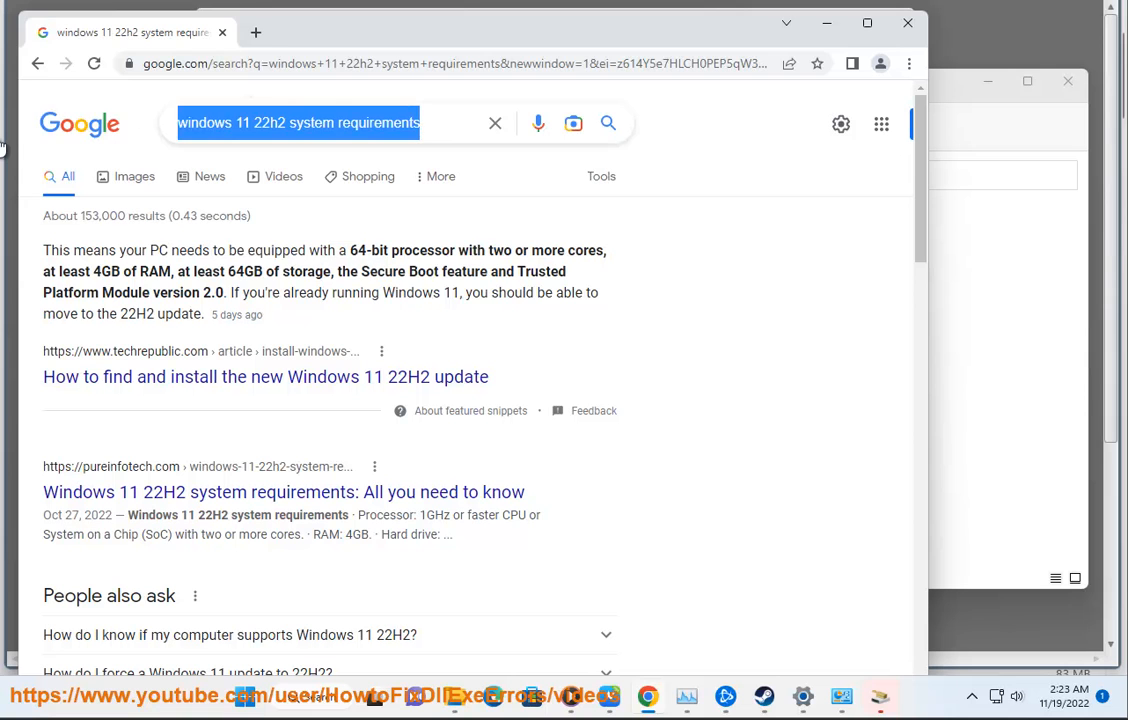
pyautogui.click(490, 125)
pyautogui.write('FREE')
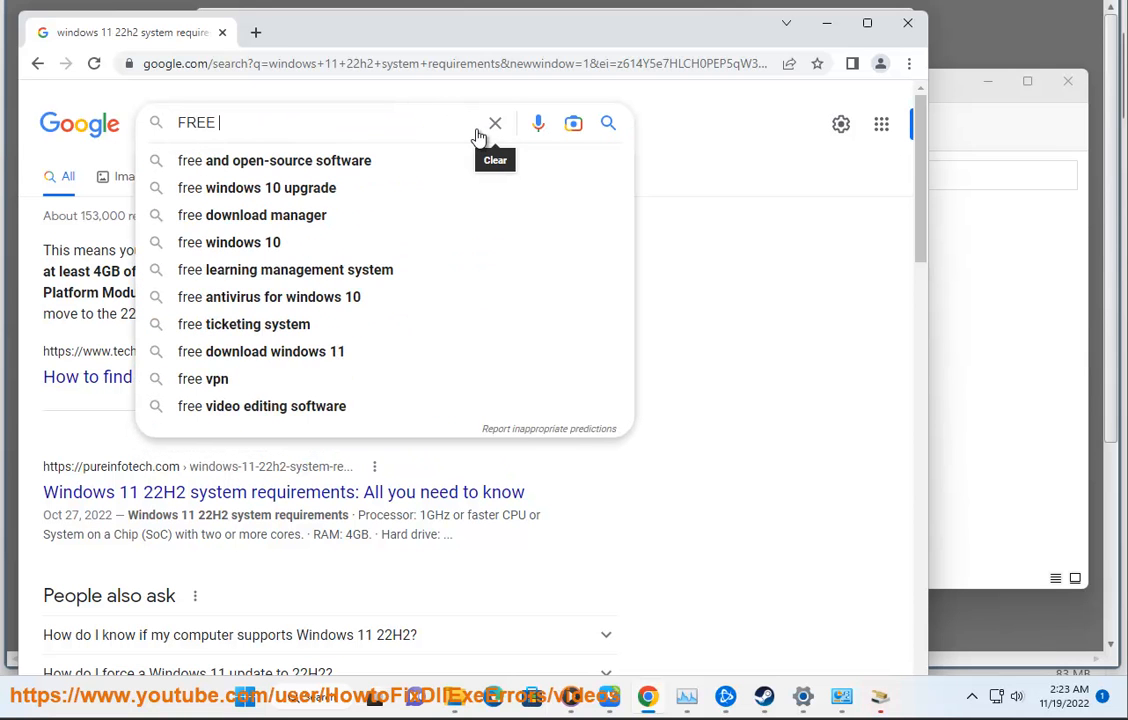
pyautogui.write(' SIS')
pyautogui.press('BackSpace')
pyautogui.press('BackSpace')
pyautogui.write('Y')
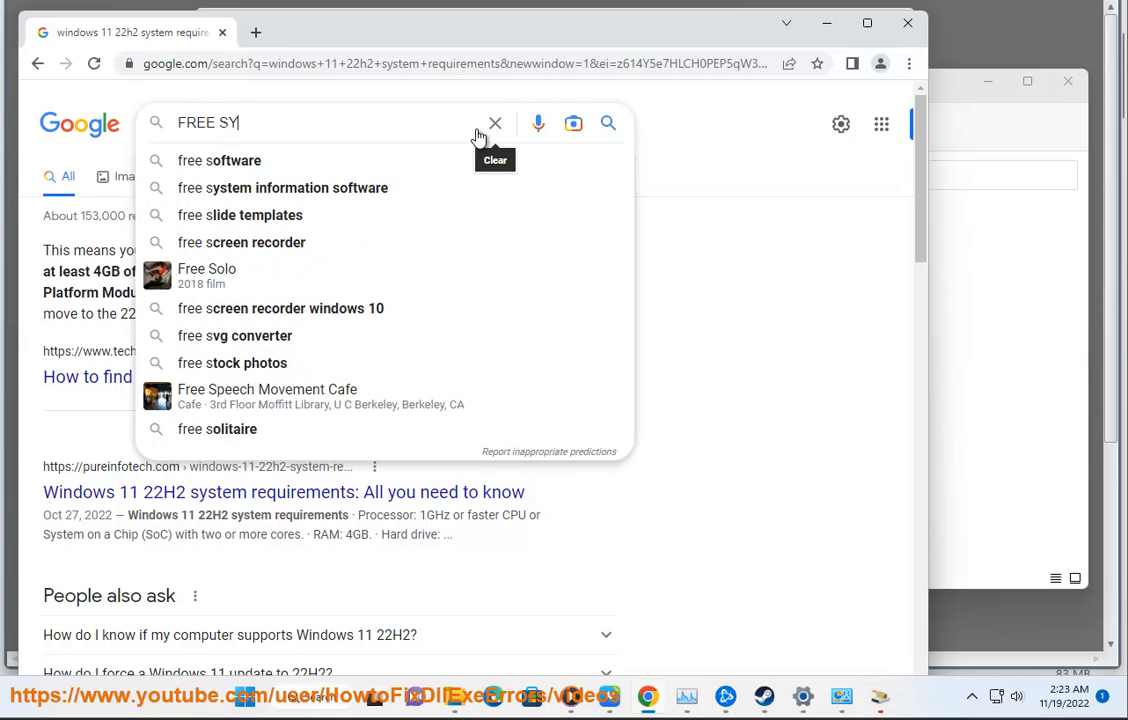
pyautogui.write('STEM DISK')
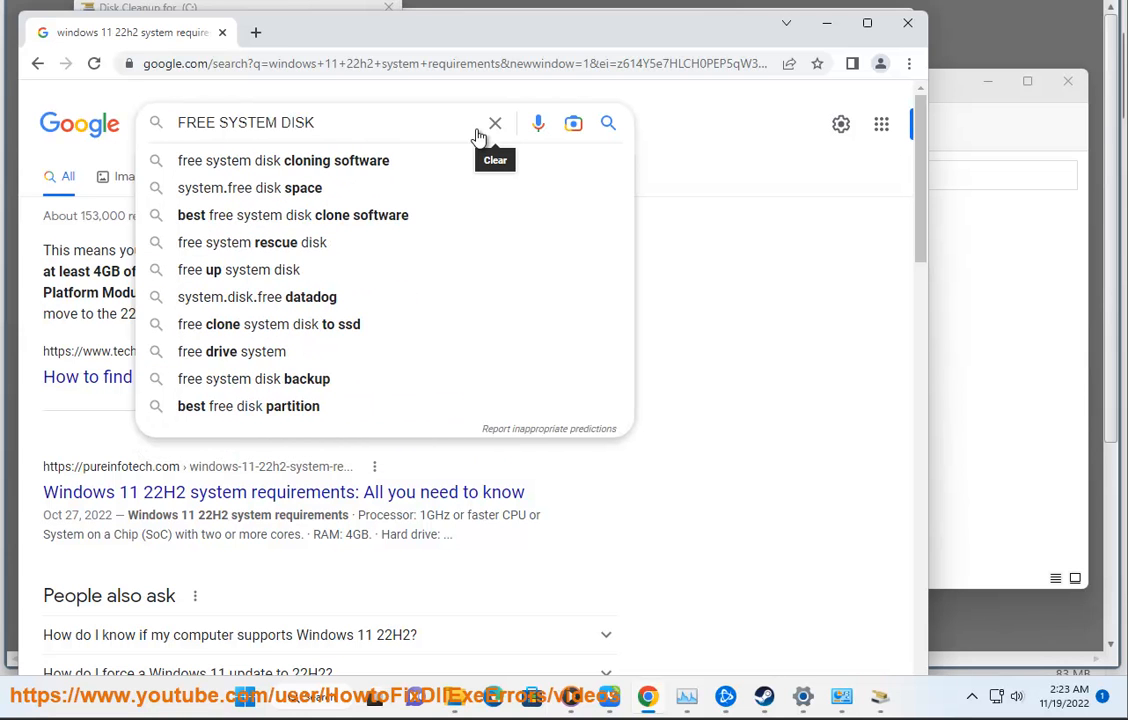
pyautogui.write(' WINDOWS')
pyautogui.press('Return')
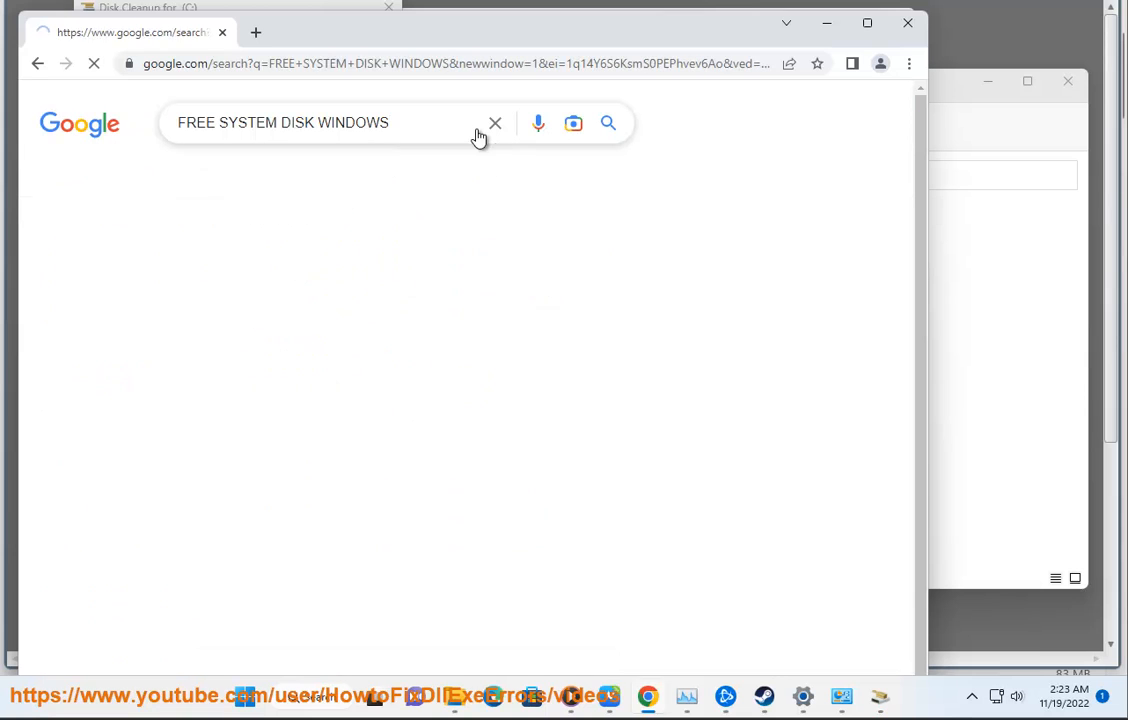
# Step: Find and highlight the Microsoft Support results on freeing up drive space and disk cleanup in Windows
pyautogui.scroll(-5, 342, 554)
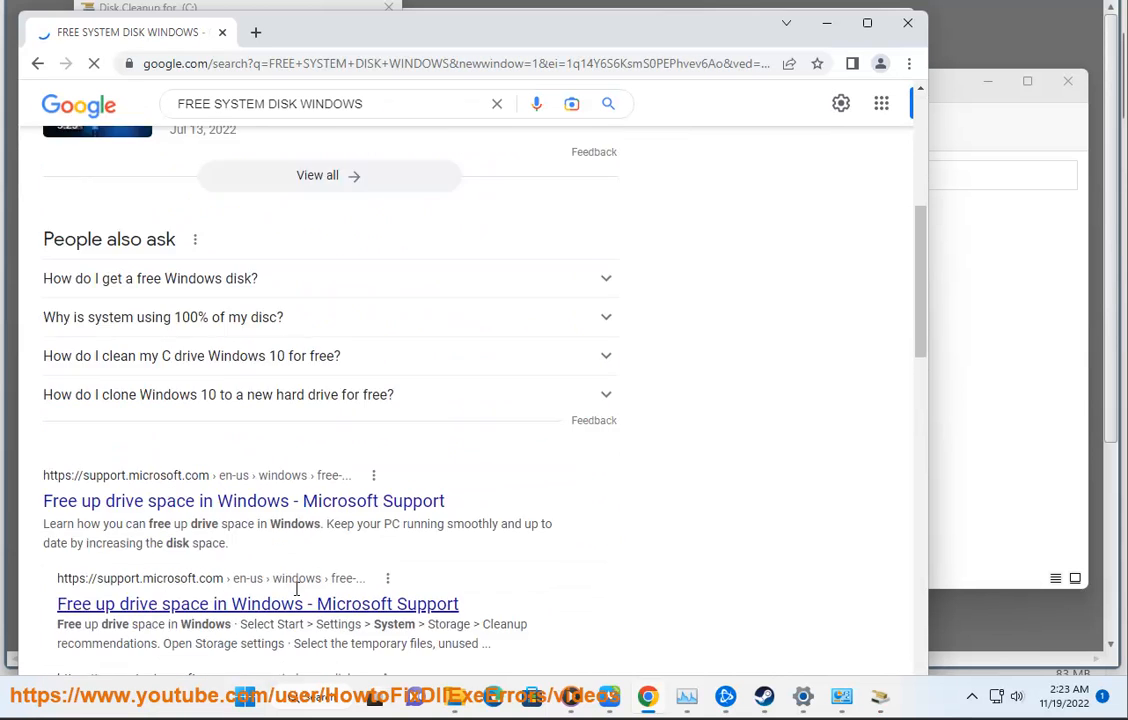
pyautogui.moveTo(263, 515); pyautogui.dragTo(45, 400)
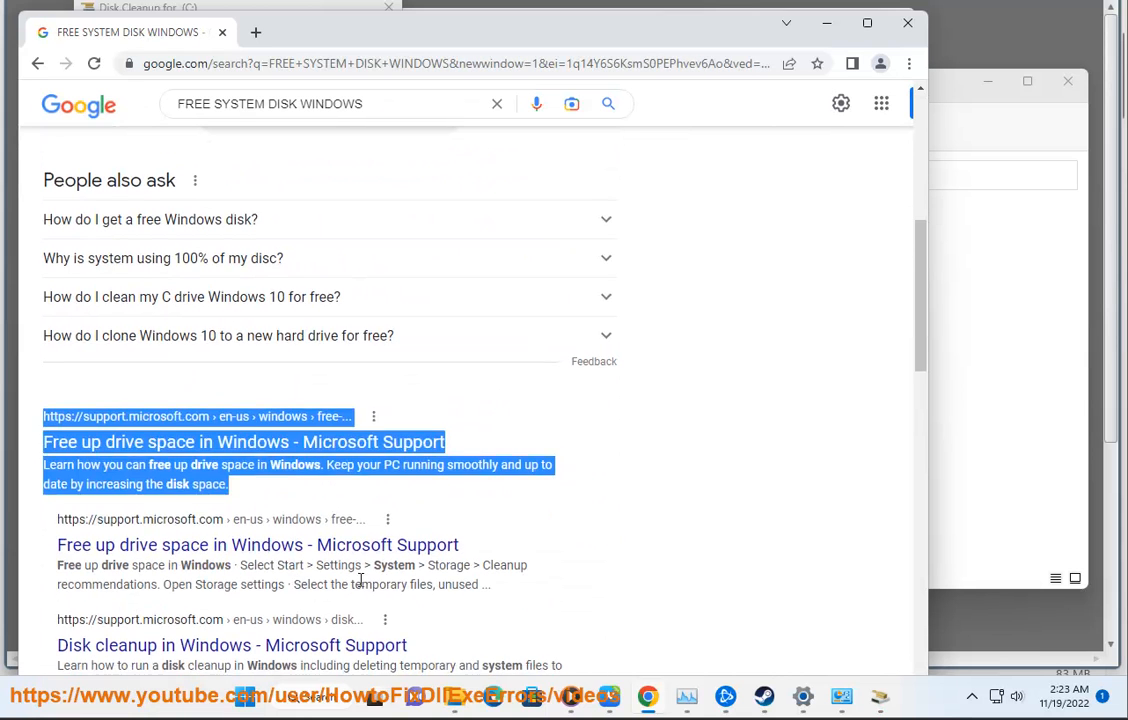
pyautogui.scroll(-2, 272, 558)
pyautogui.moveTo(250, 511); pyautogui.dragTo(38, 281)
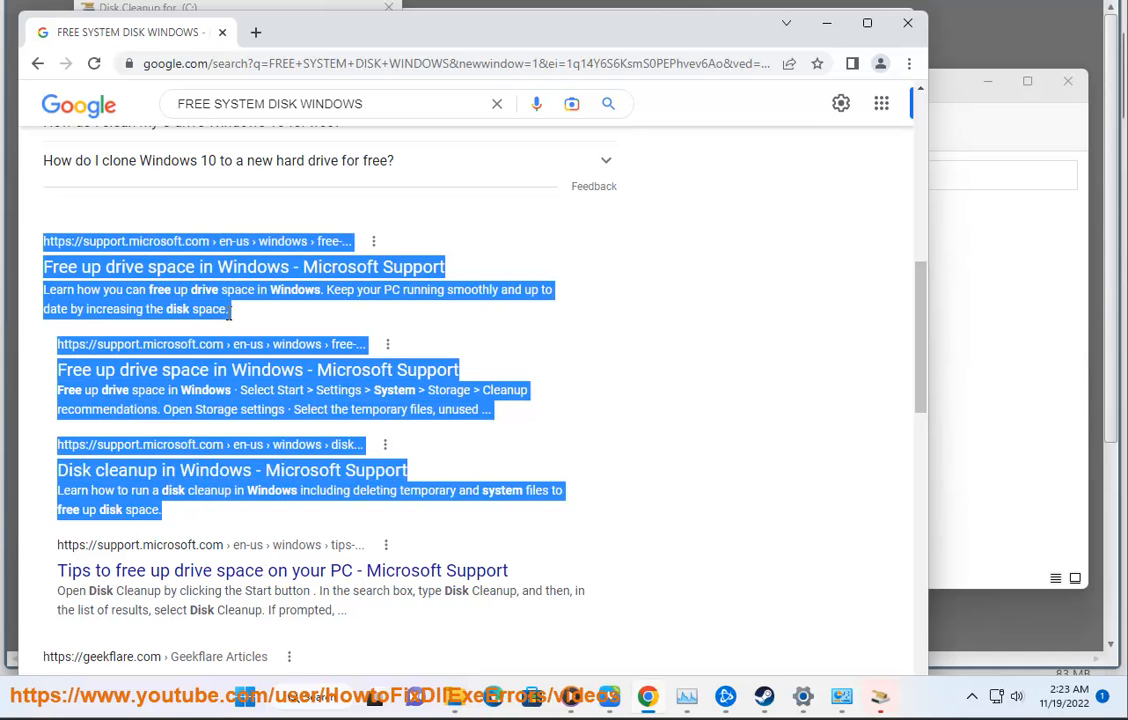
# Step: In Disk Cleanup for (C:), include Delivery Optimization Files for deletion and start cleaning up system files
pyautogui.click(868, 696)
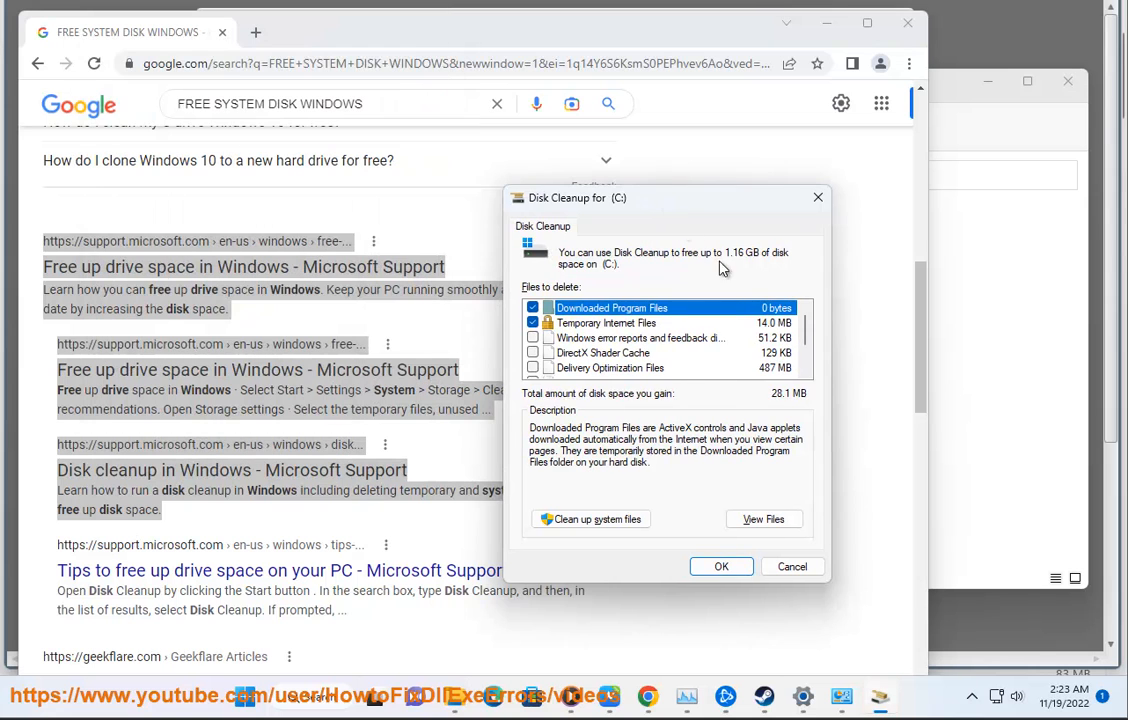
pyautogui.click(533, 368)
pyautogui.click(760, 370)
pyautogui.click(553, 517)
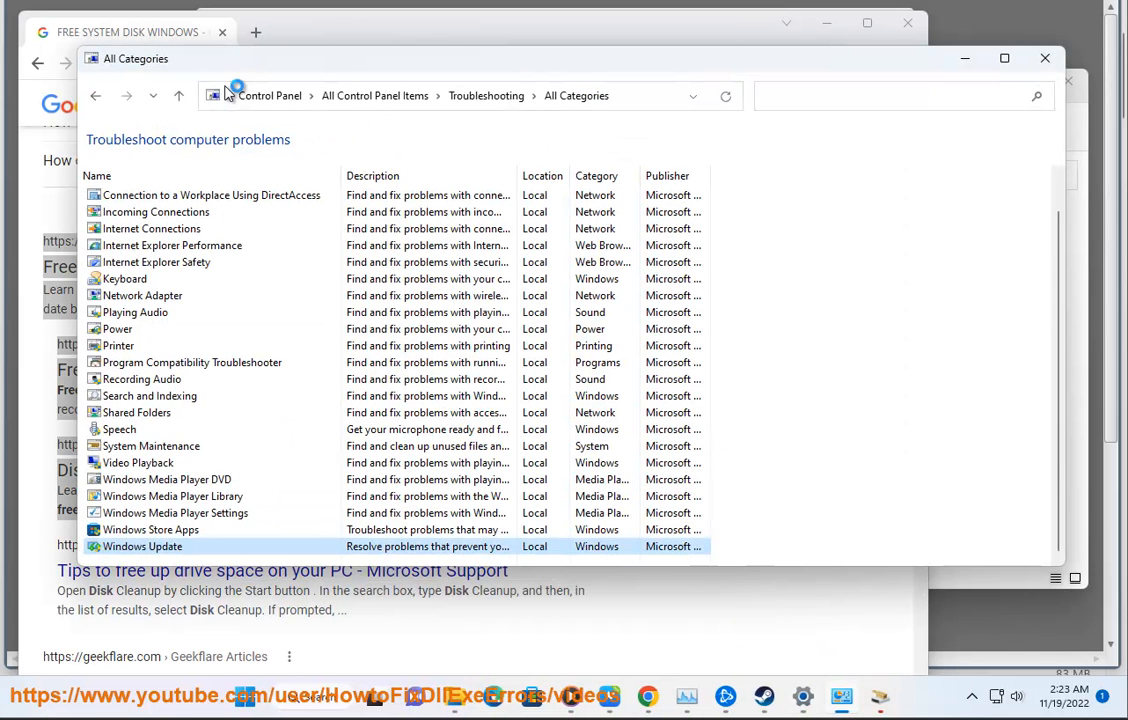
# Step: Switch to Settings and open the system storage page for Local Disk (C:)
pyautogui.click(803, 697)
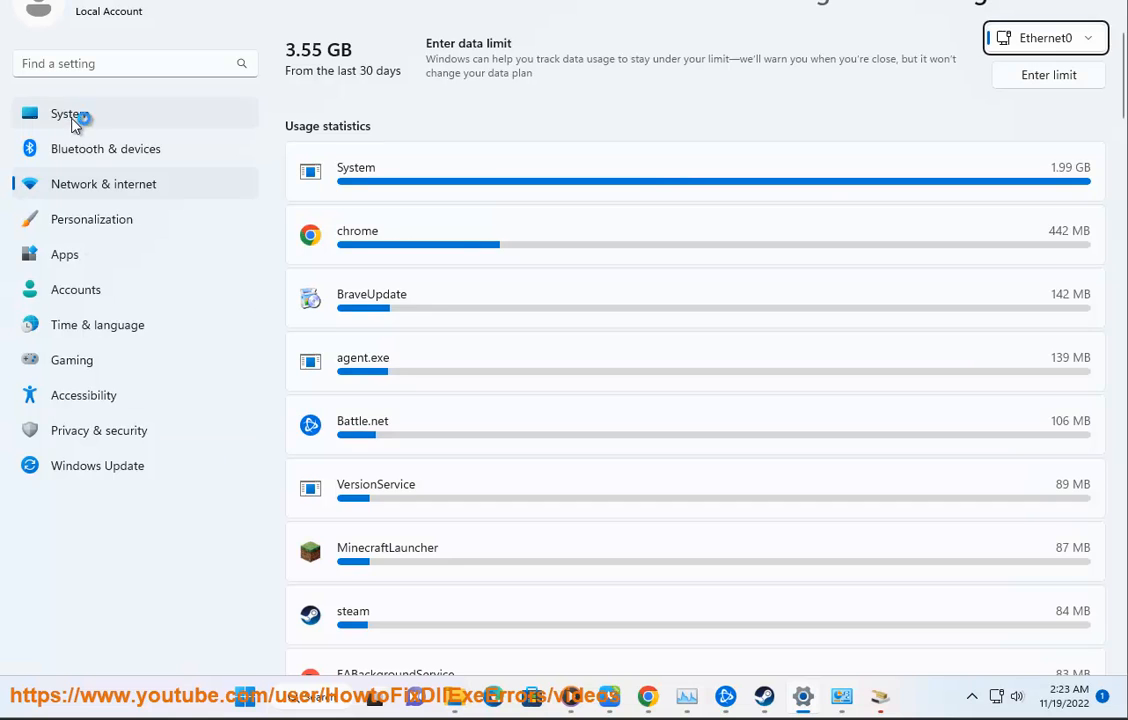
pyautogui.click(72, 118)
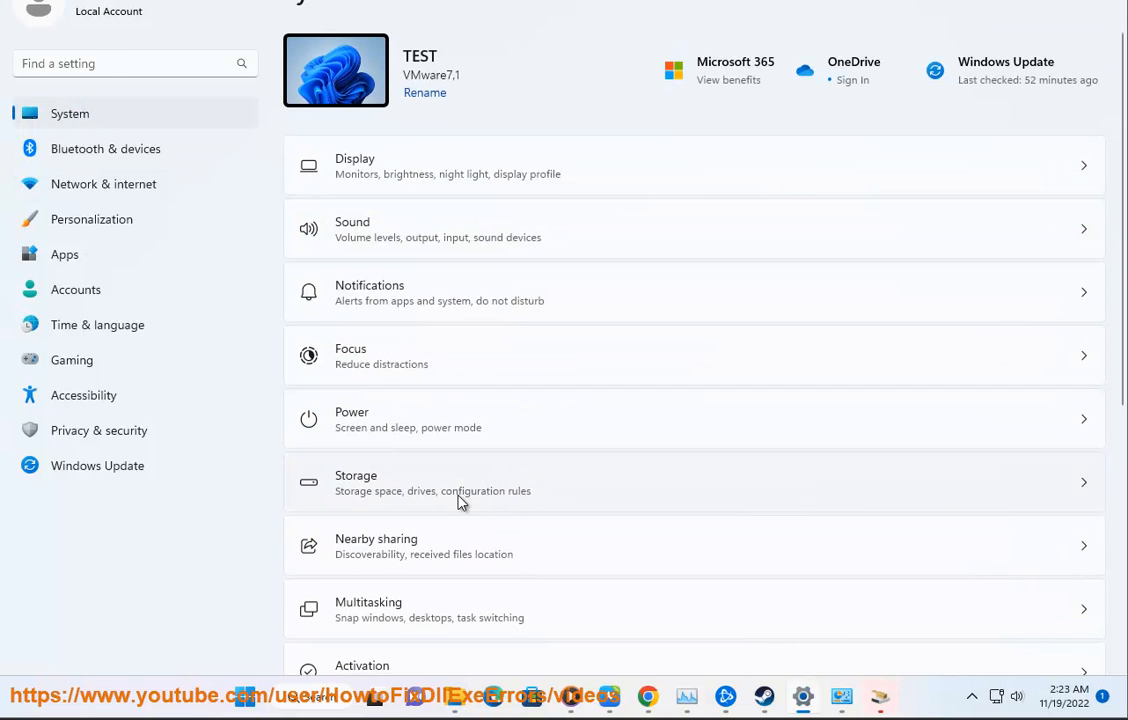
pyautogui.click(647, 492)
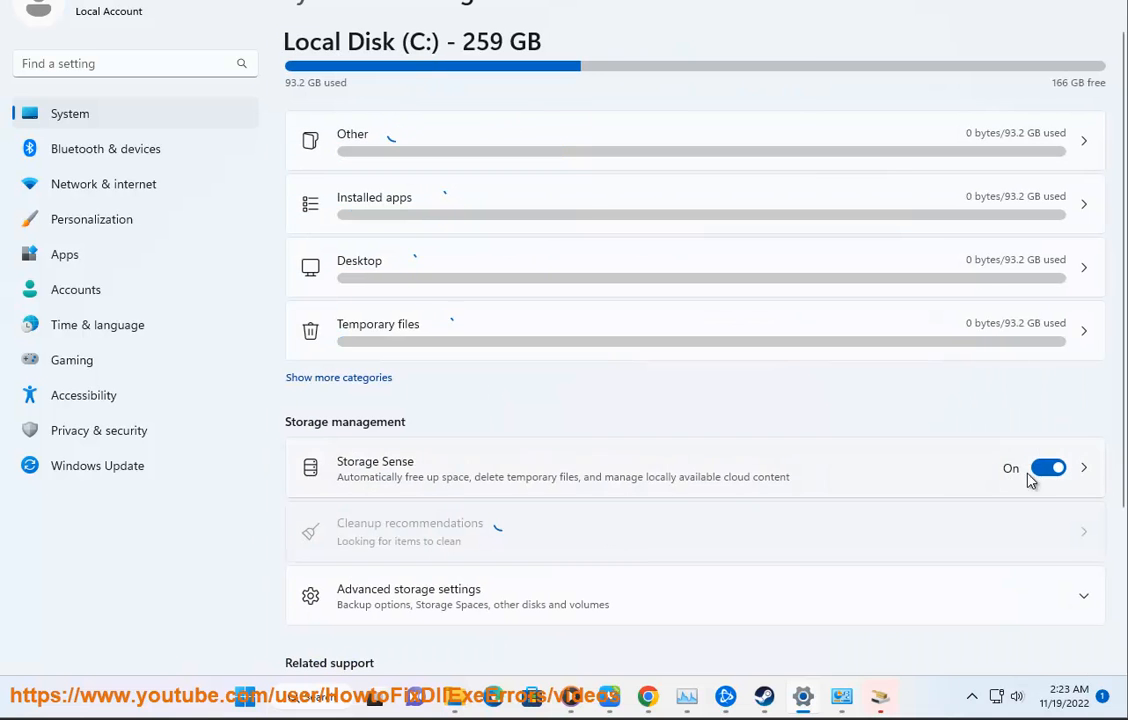
# Step: Check the Disk Cleanup scan of drive C: and return to the document listing the update error fixes
pyautogui.click(880, 697)
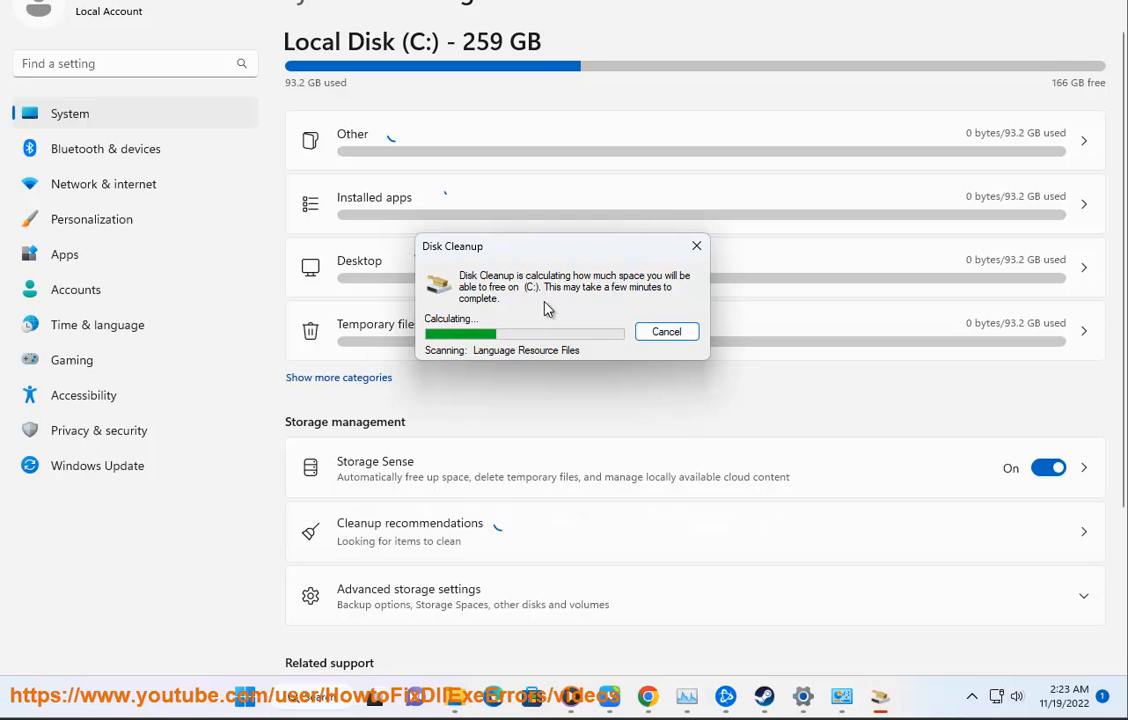
pyautogui.click(648, 697)
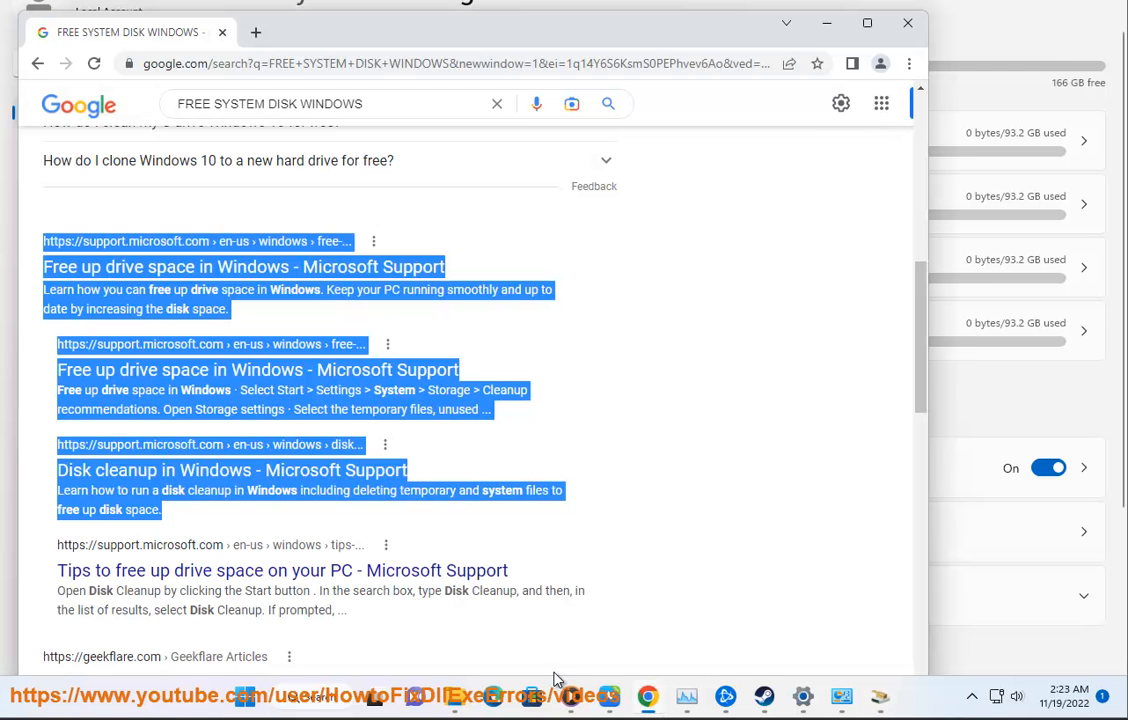
pyautogui.click(612, 698)
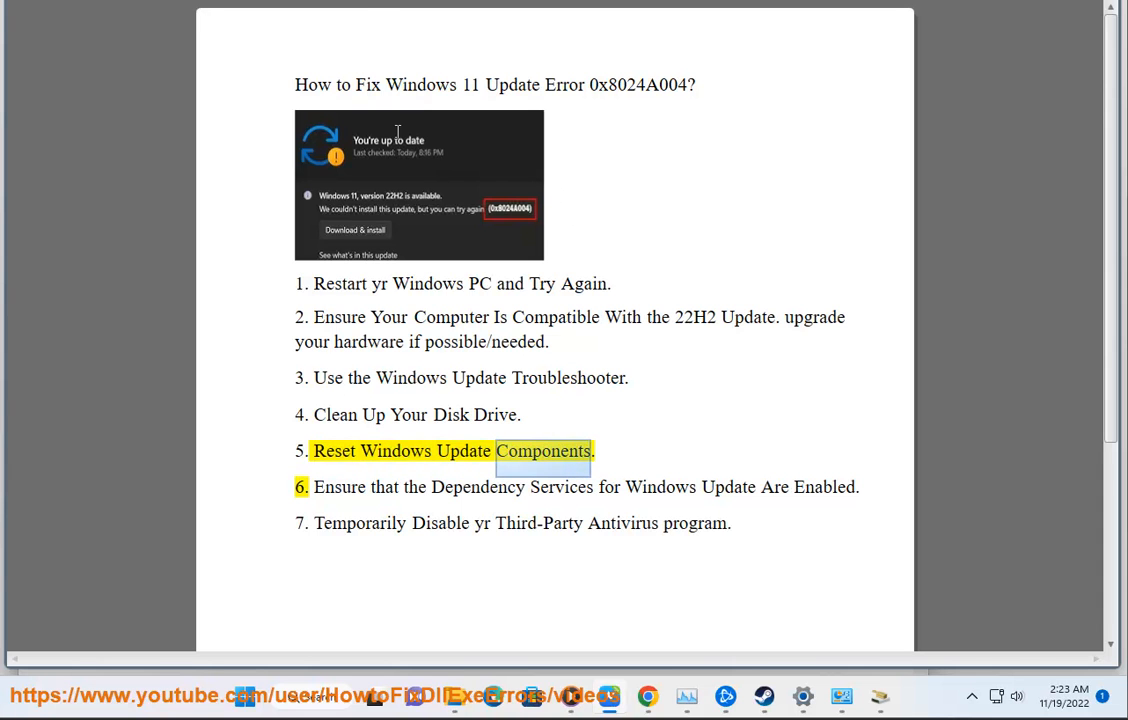
# Step: Run the Reset Windows Update Tool shortcut on the desktop as administrator and allow it to make changes
pyautogui.press('super+d')
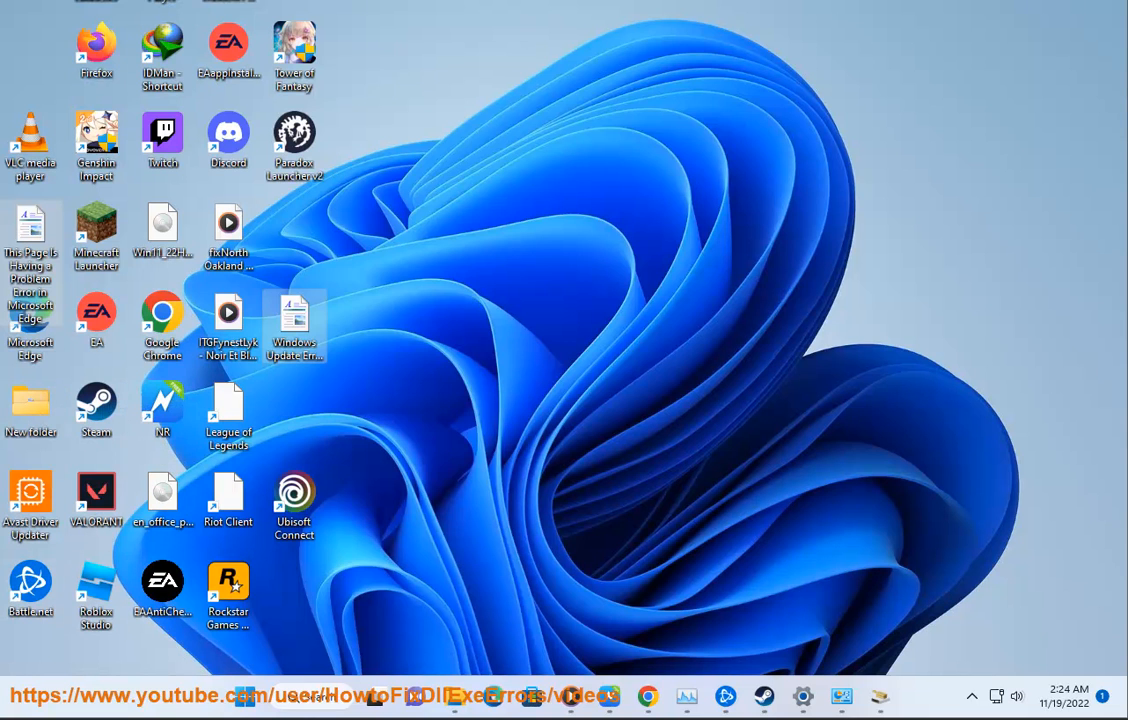
pyautogui.click(494, 255)
pyautogui.moveTo(531, 283); pyautogui.dragTo(480, 240)
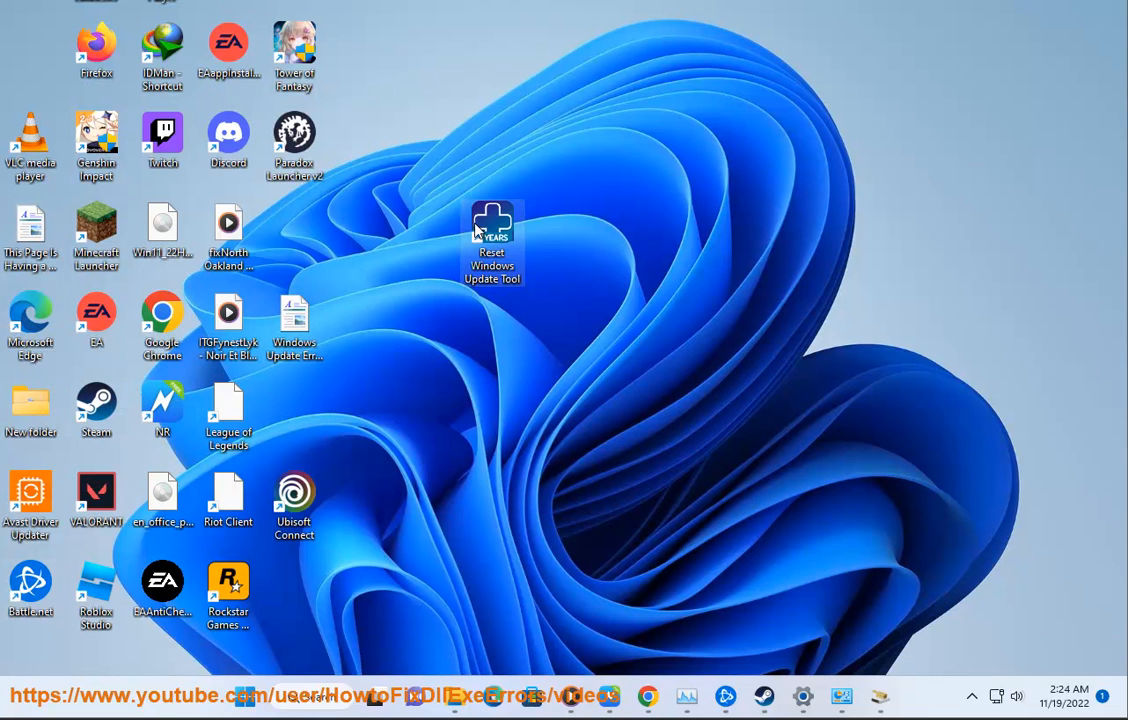
pyautogui.rightClick(513, 267)
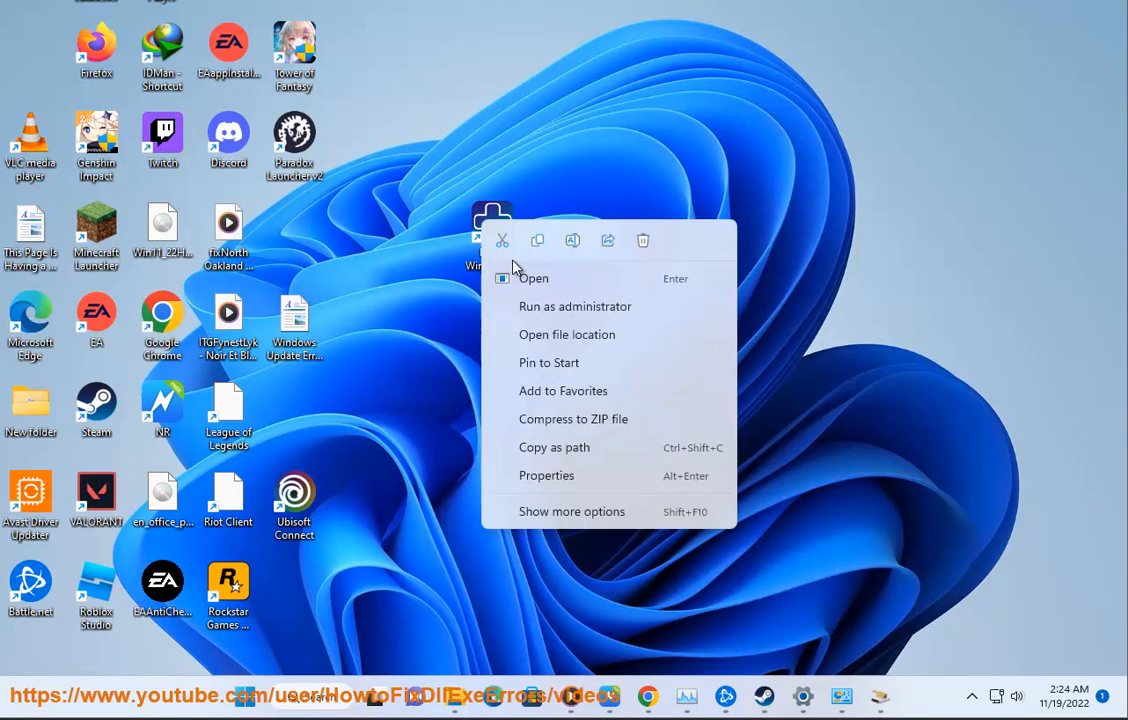
pyautogui.click(527, 306)
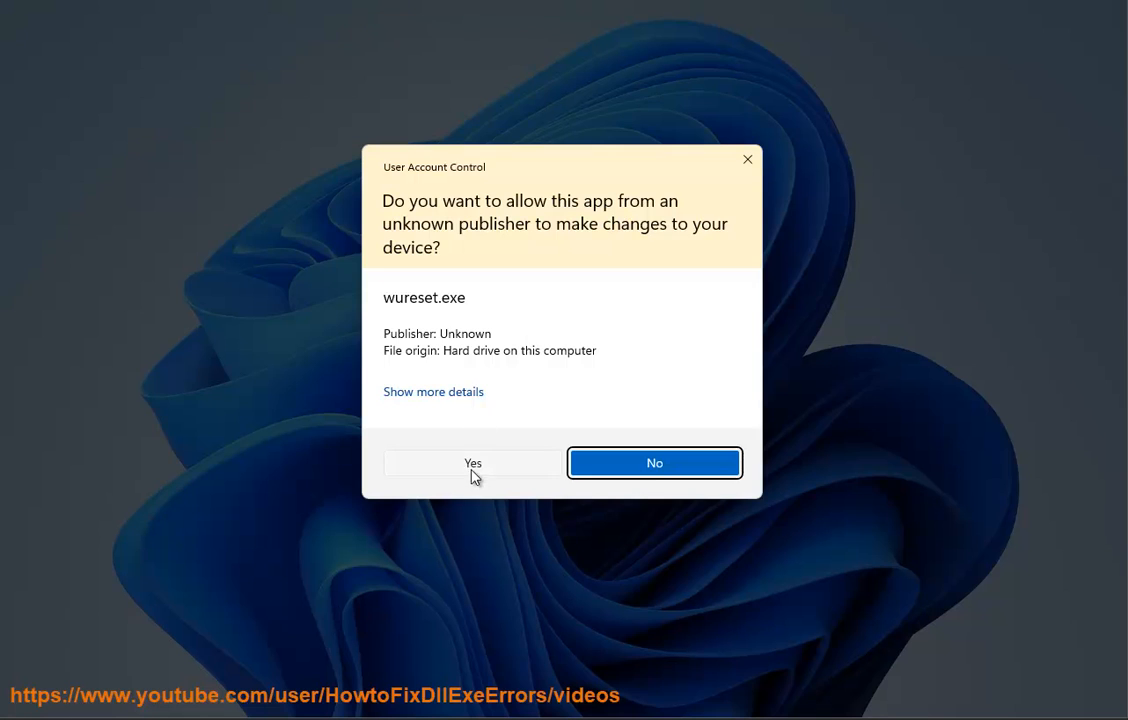
pyautogui.click(468, 465)
# Step: Enter option 2, which resets the Windows Update Components, in the tool and close its window
pyautogui.moveTo(397, 80); pyautogui.dragTo(765, 126)
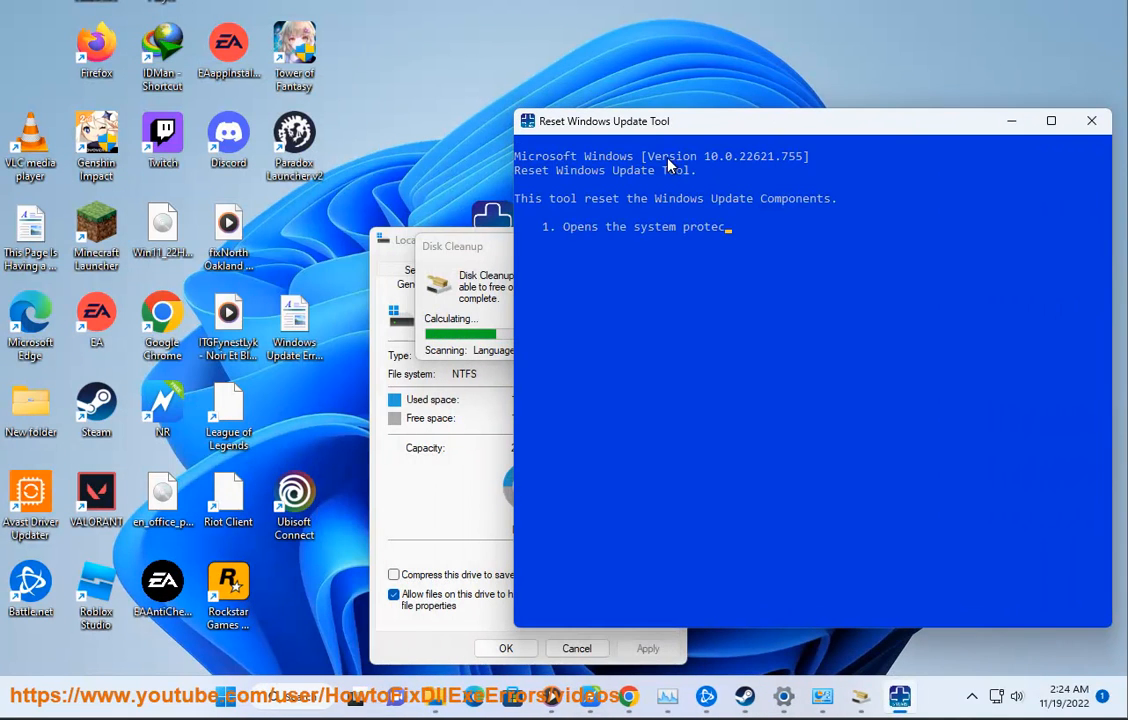
pyautogui.write('2')
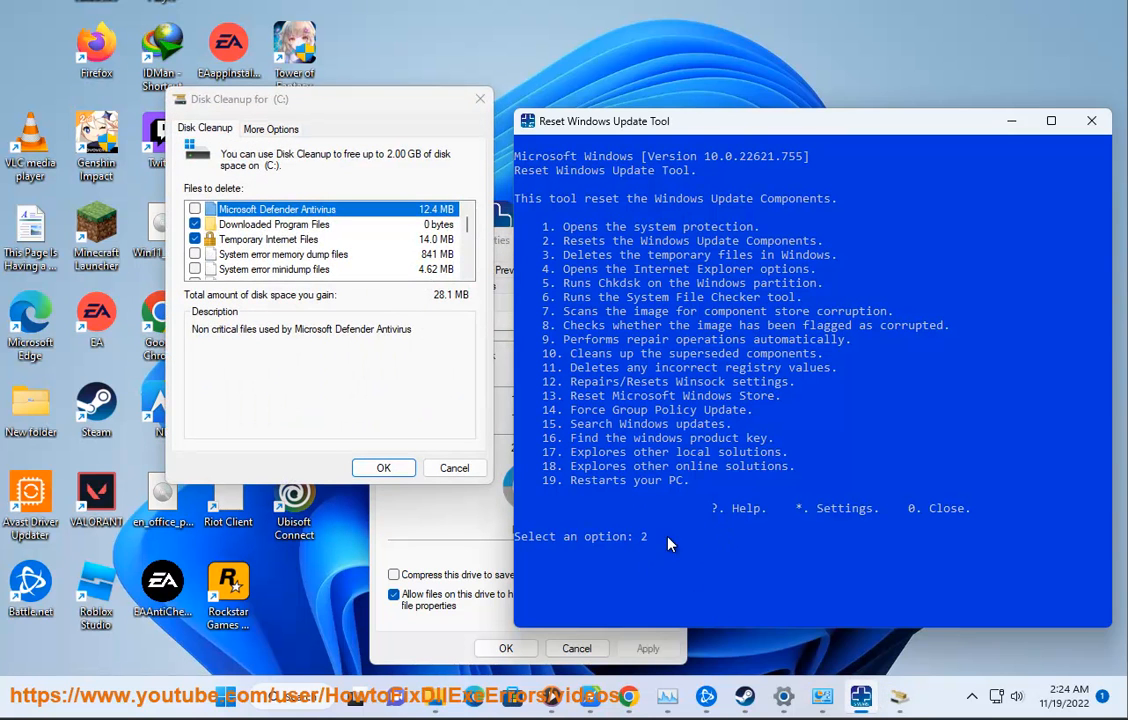
pyautogui.click(1091, 121)
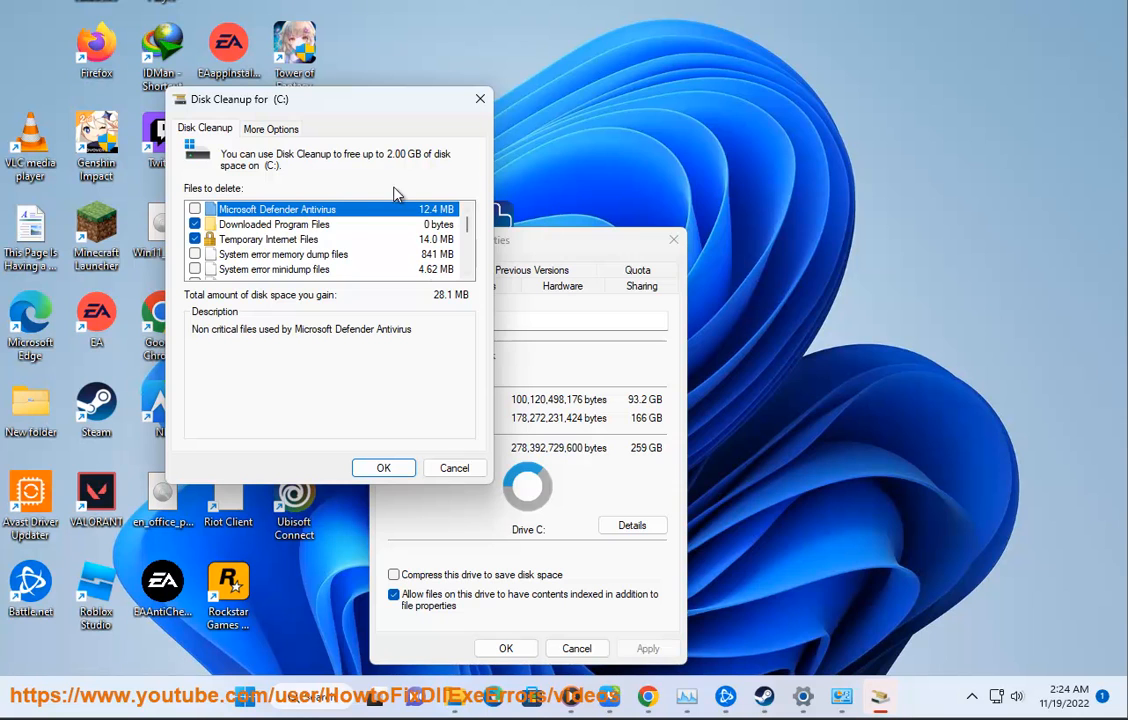
# Step: Mark Temporary Windows installation files and Temporary files for deletion in Disk Cleanup for (C:)
pyautogui.scroll(-3, 216, 212)
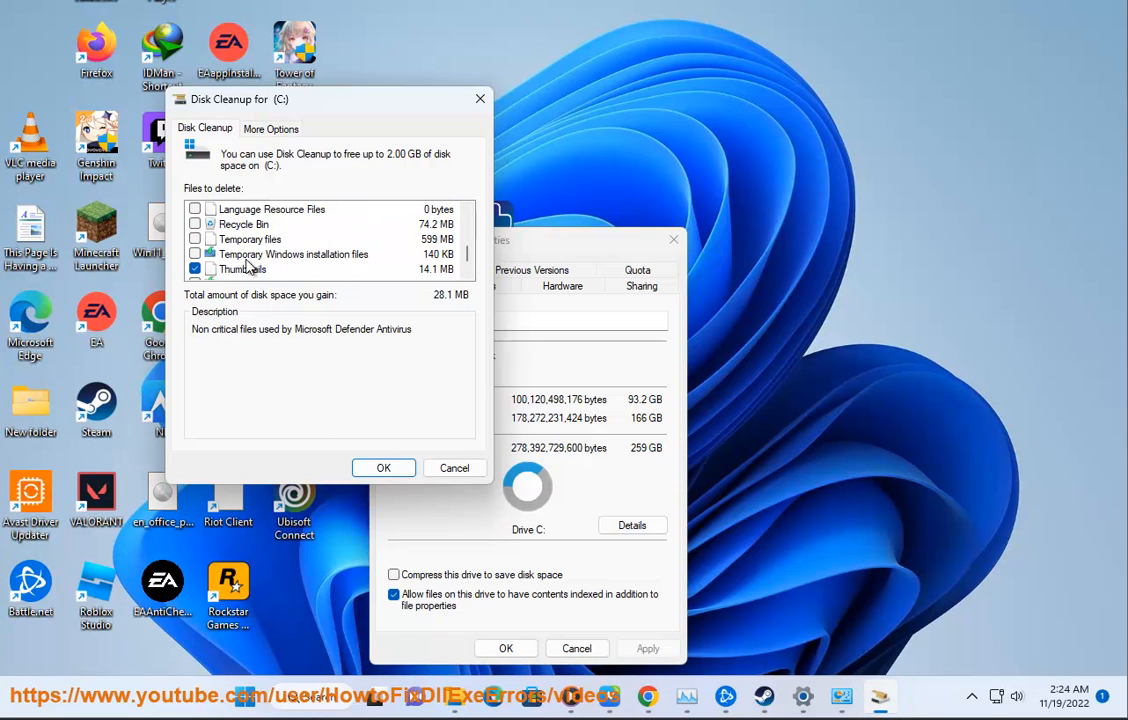
pyautogui.click(195, 255)
pyautogui.scroll(-1, 463, 274)
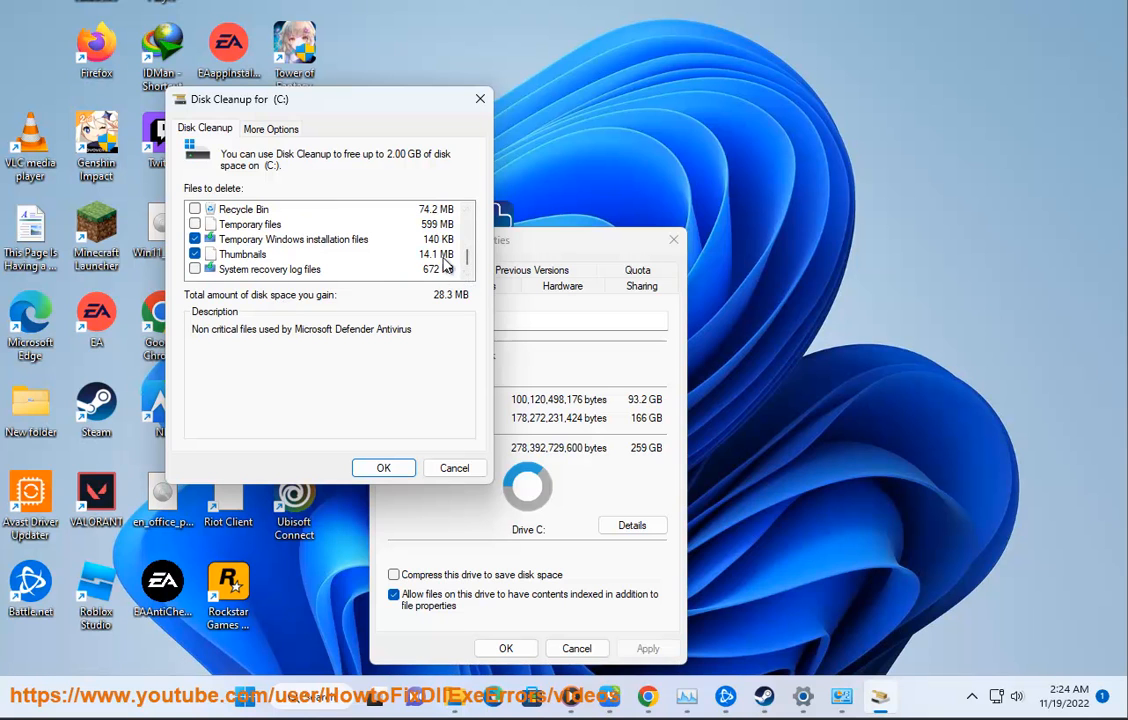
pyautogui.click(195, 224)
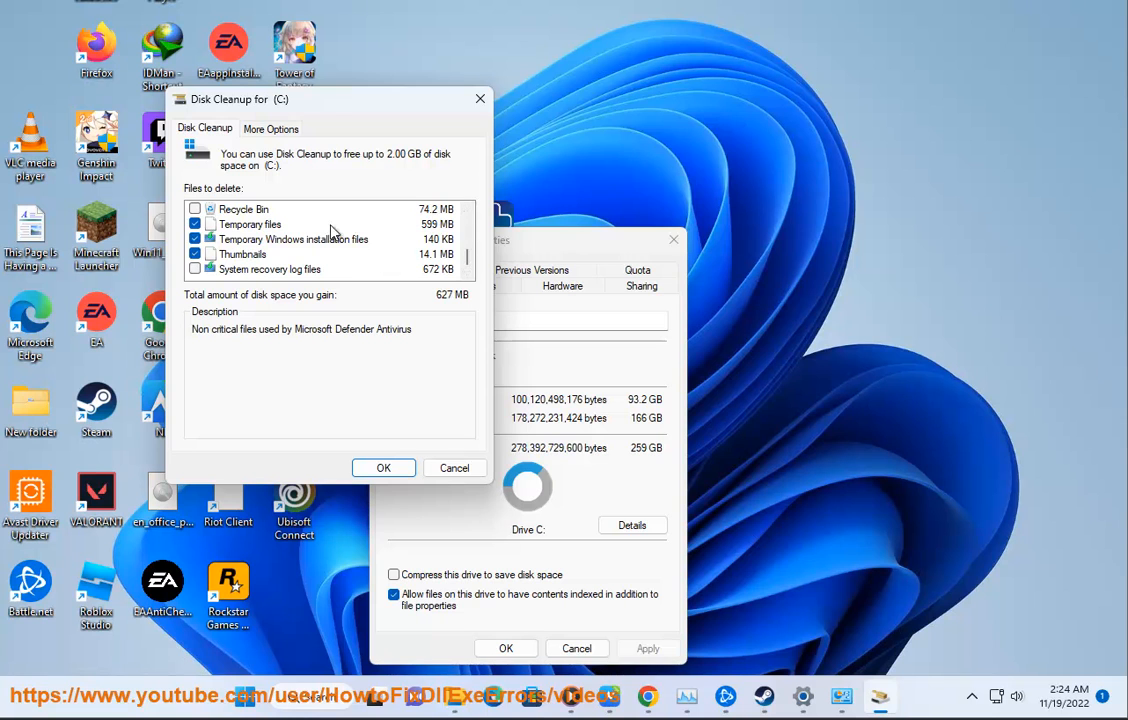
# Step: Mark Delivery Optimization Files and System error memory dump files for deletion, cancel the cleanup and dismiss the drive C: properties
pyautogui.click(467, 212)
pyautogui.click(467, 212)
pyautogui.click(467, 212)
pyautogui.click(467, 212)
pyautogui.click(467, 212)
pyautogui.click(467, 212)
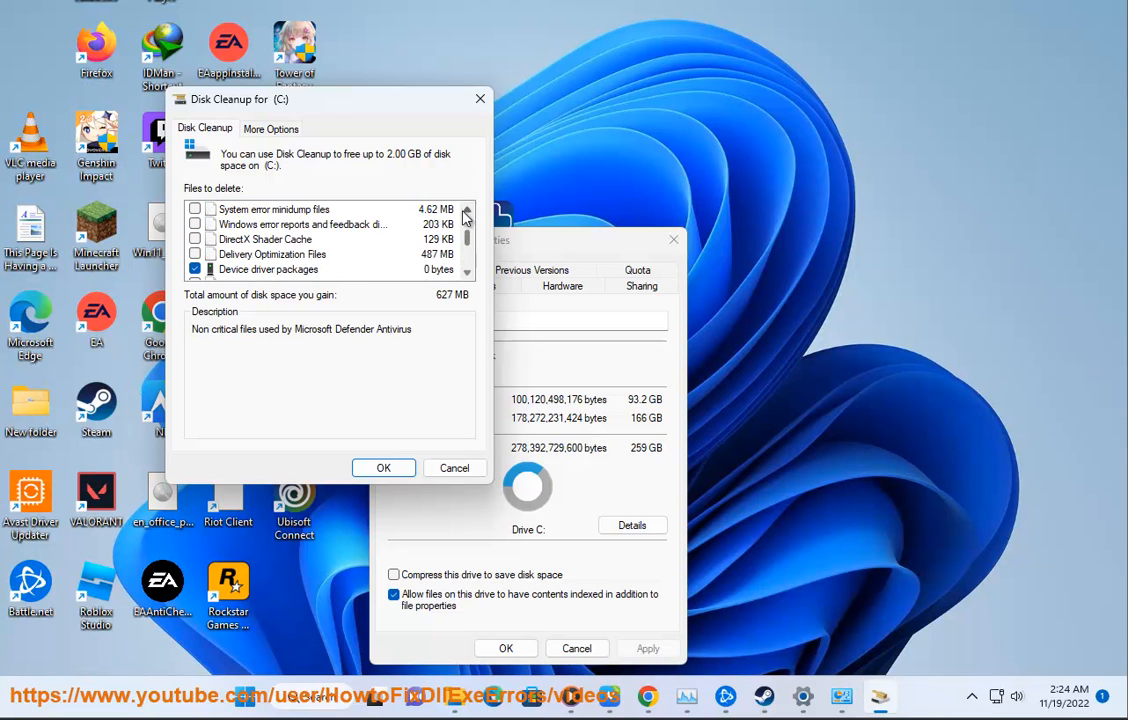
pyautogui.click(204, 257)
pyautogui.click(195, 255)
pyautogui.scroll(2, 453, 243)
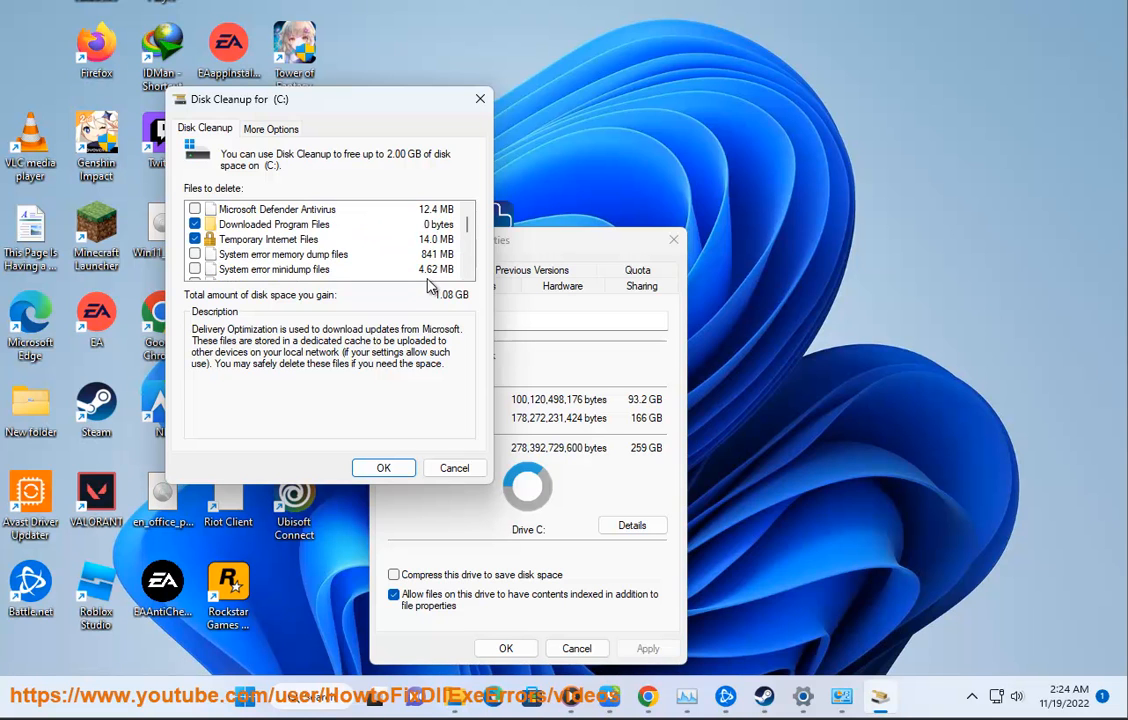
pyautogui.click(196, 255)
pyautogui.click(462, 468)
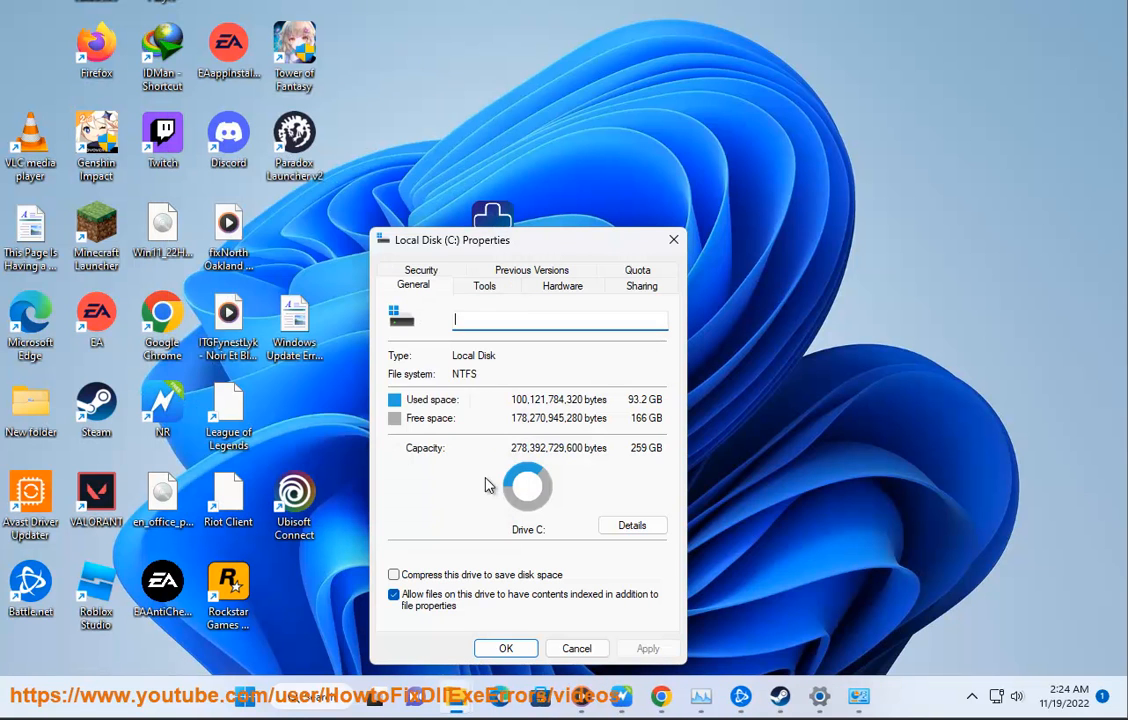
pyautogui.click(577, 648)
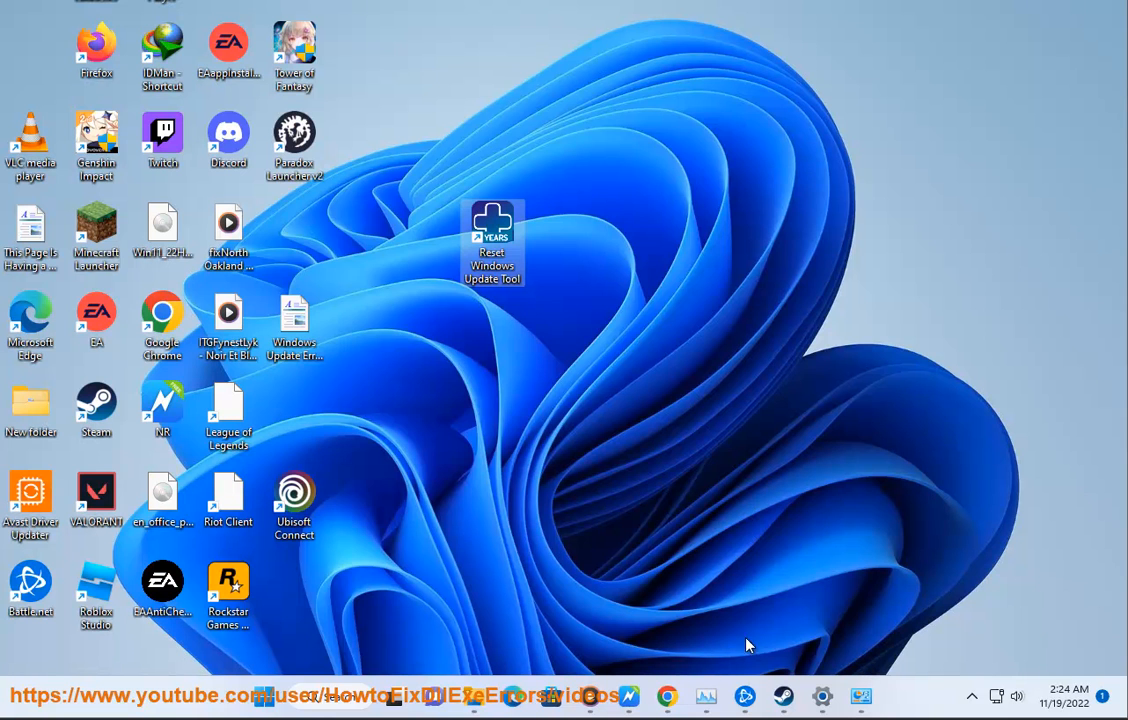
pyautogui.click(592, 699)
pyautogui.click(592, 699)
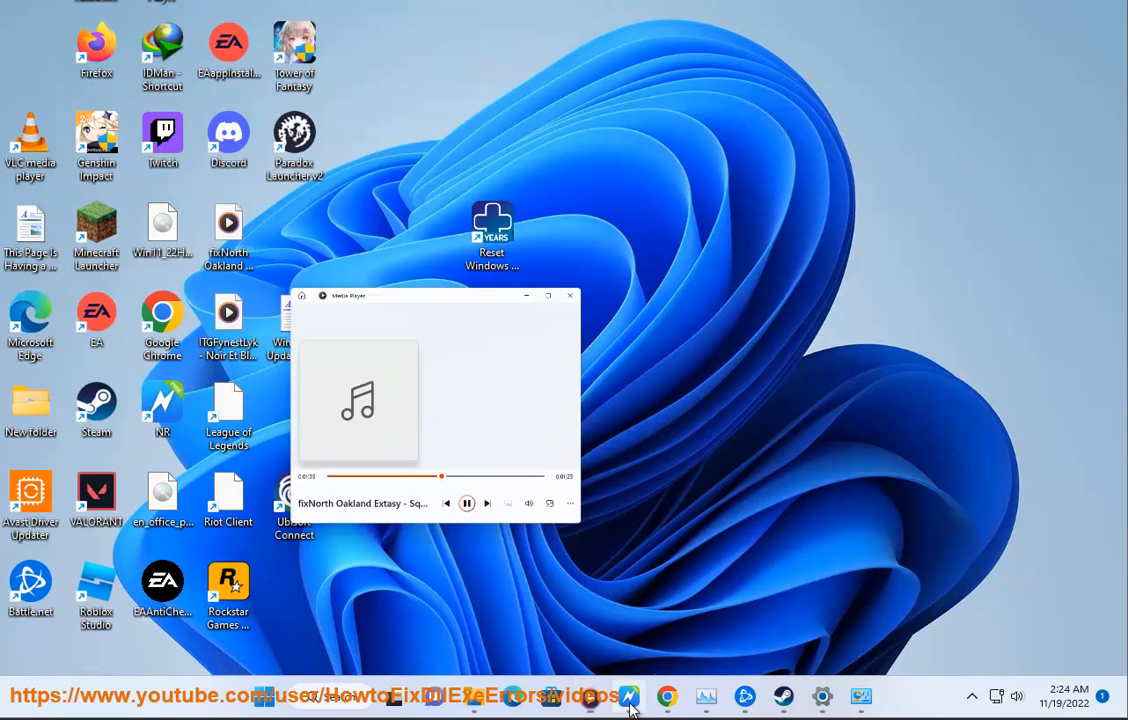
pyautogui.click(630, 703)
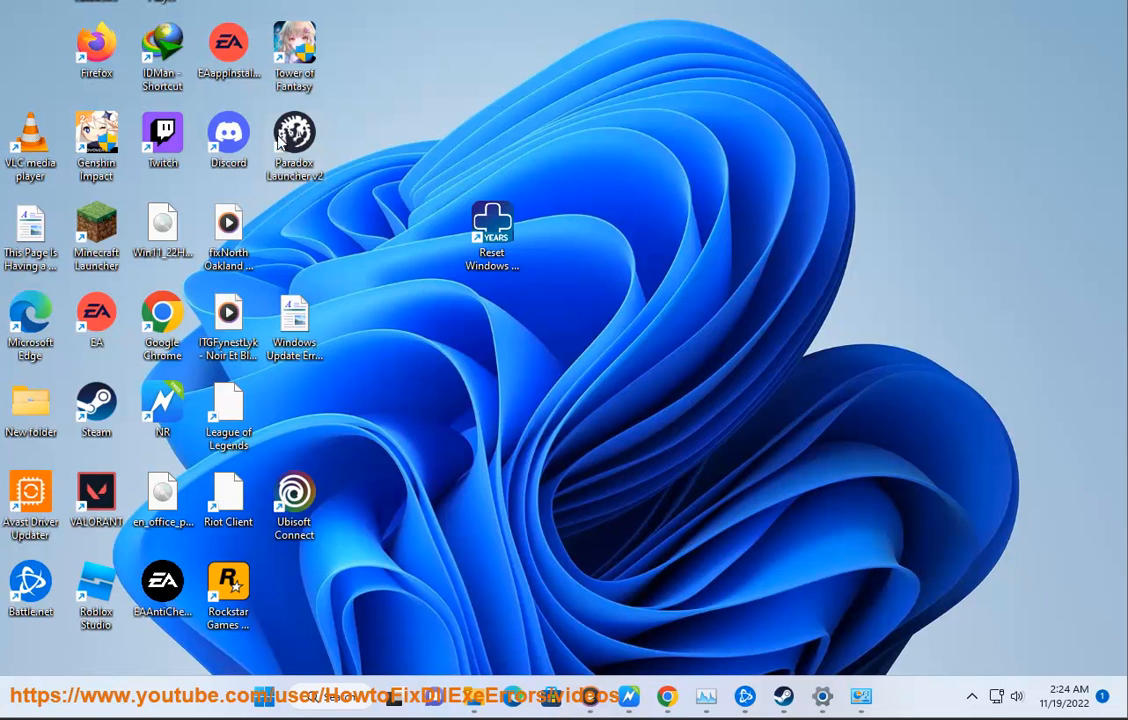
# Step: Copy the full name of the Reset Windows Update Tool shortcut on the desktop
pyautogui.click(492, 246)
pyautogui.hotkey('ctrl', 'c')
pyautogui.press('F2')
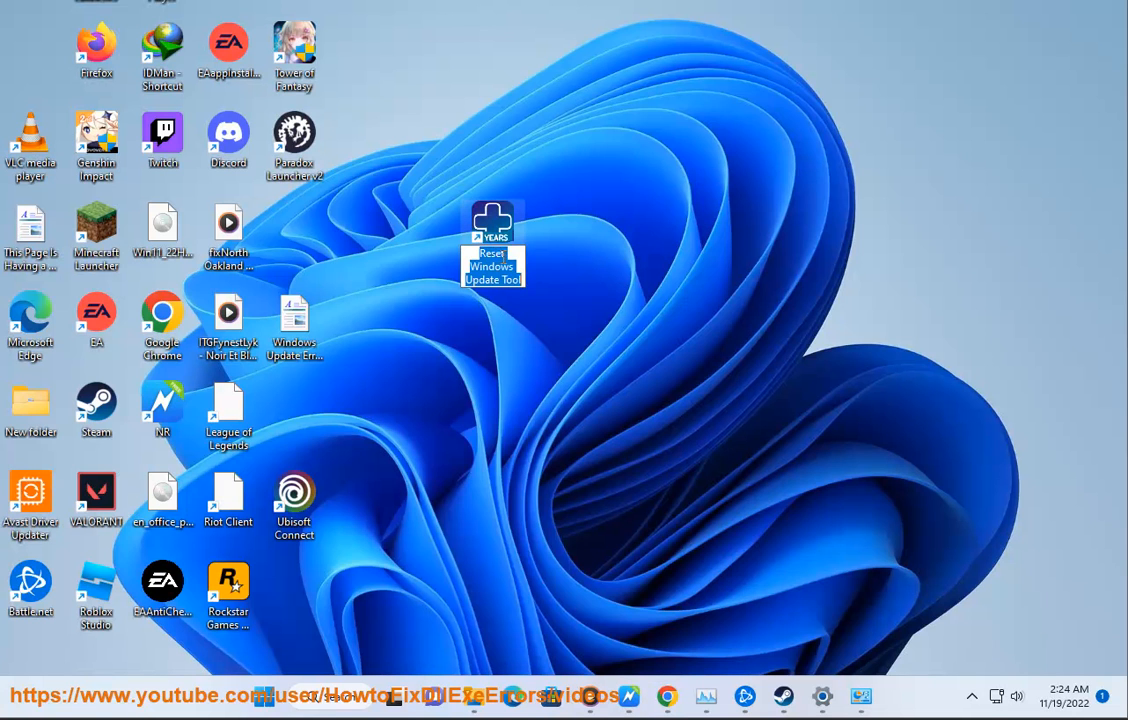
# Step: Switch to Chrome and replace the Google query with a search for "reset windows update tool download"
pyautogui.click(667, 697)
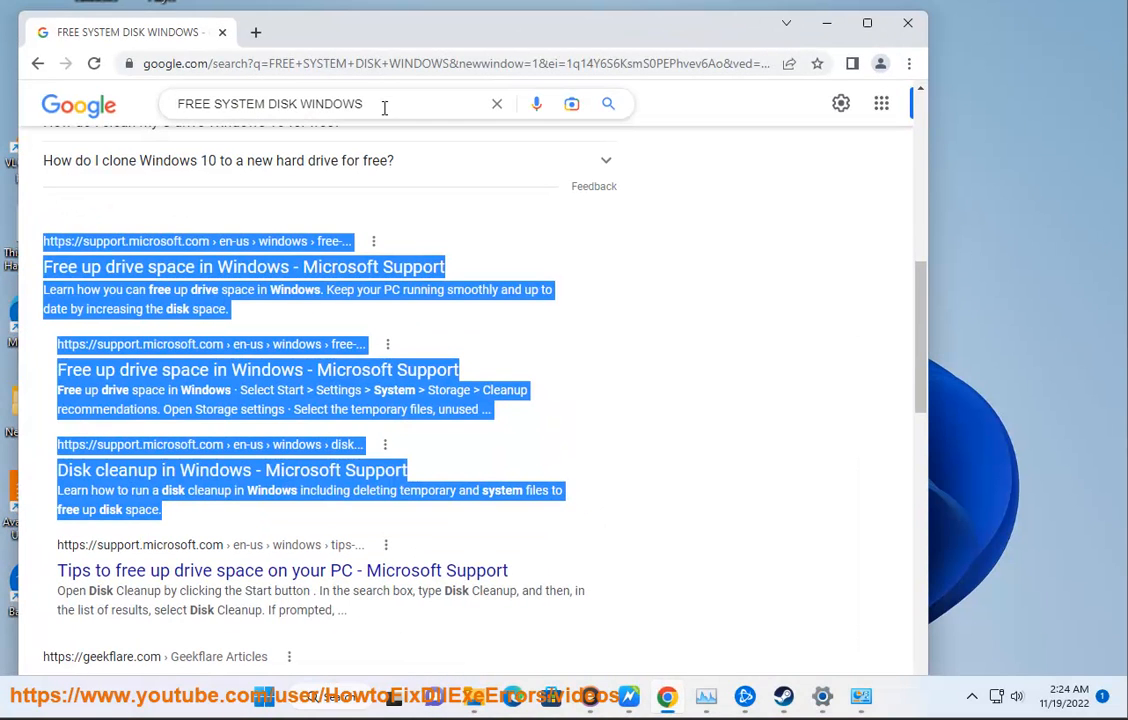
pyautogui.click(495, 104)
pyautogui.hotkey('ctrl', 'v')
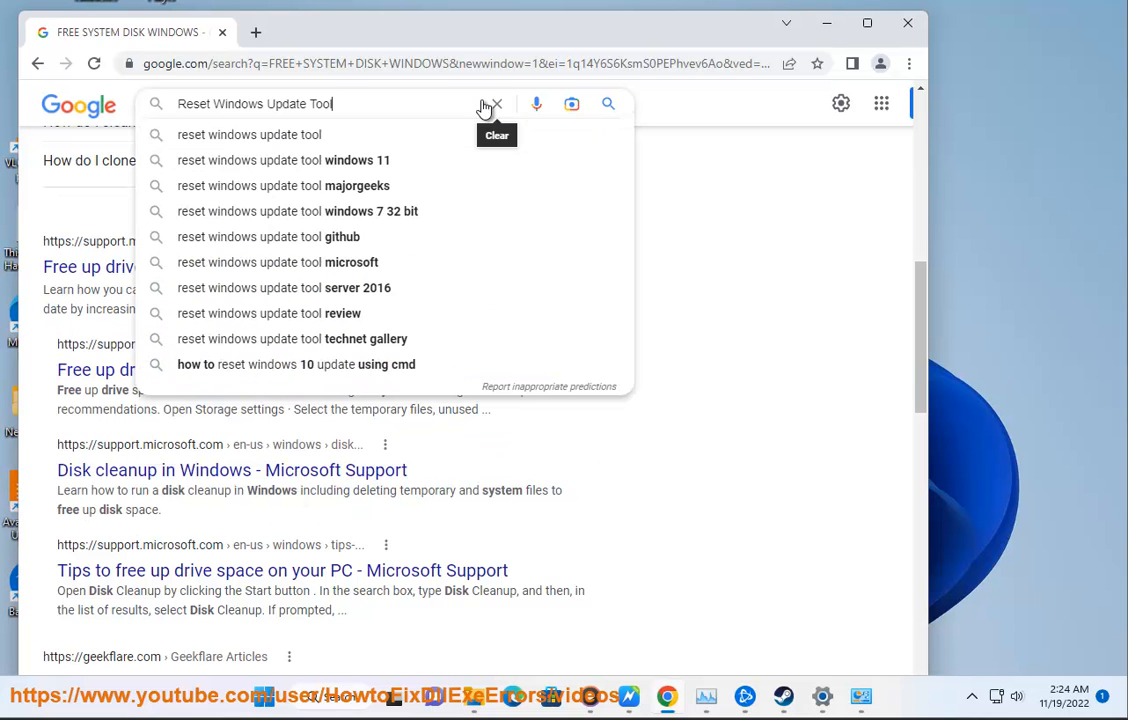
pyautogui.write('D')
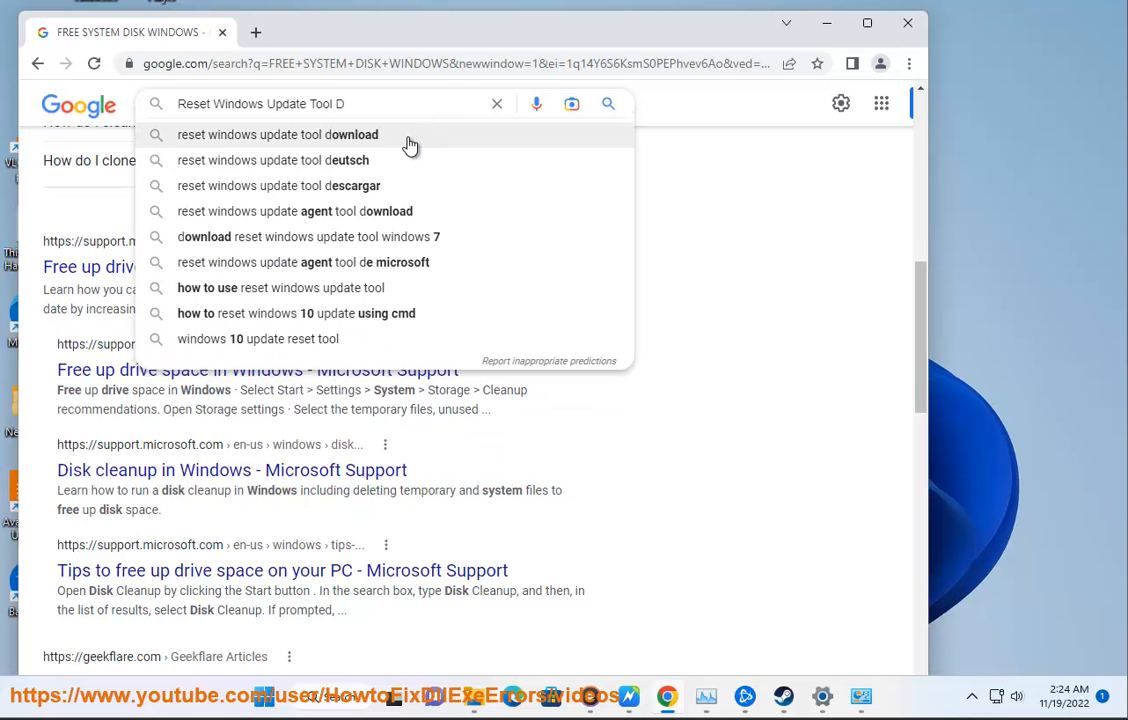
pyautogui.click(409, 141)
# Step: Highlight the two wureset.com results for the tool, minimize Chrome and return to the fixes document
pyautogui.moveTo(343, 420); pyautogui.dragTo(40, 249)
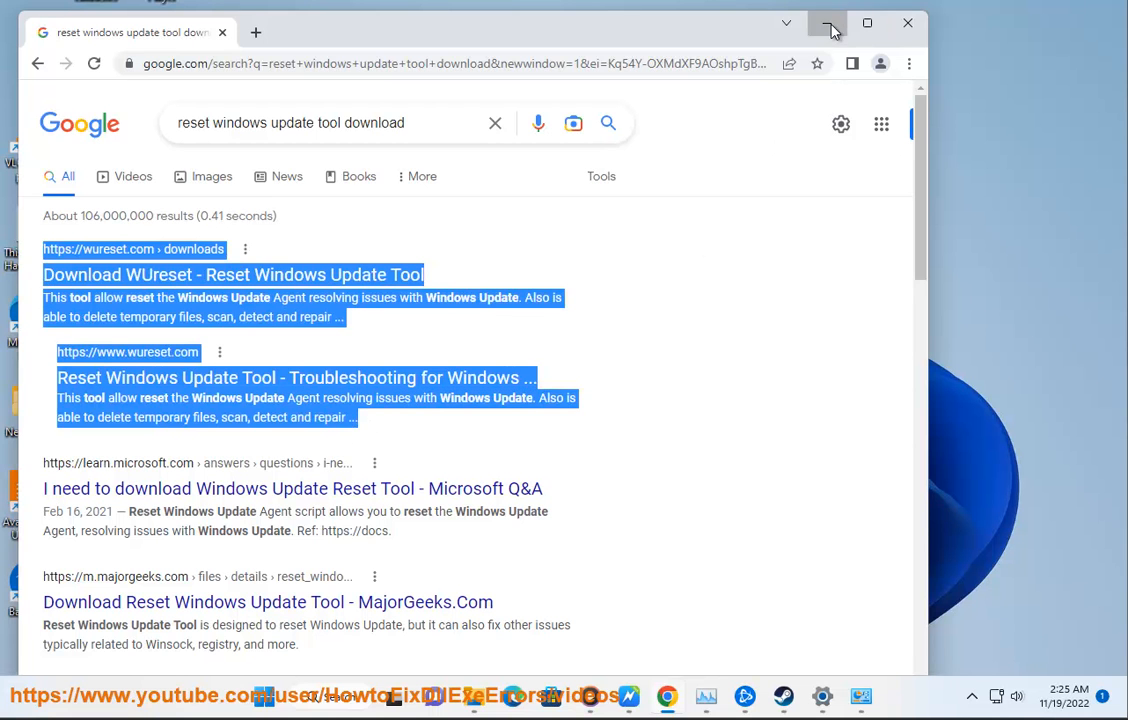
pyautogui.click(827, 23)
pyautogui.click(628, 696)
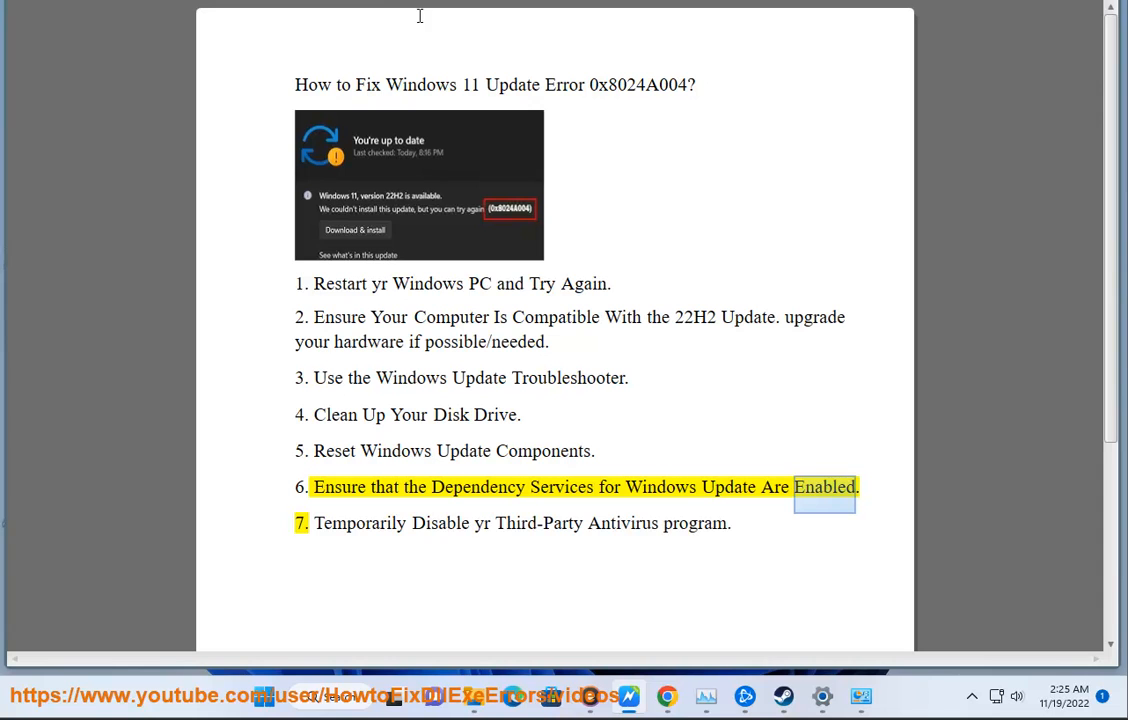
# Step: Find the Services app through Windows search and launch it
pyautogui.click(340, 696)
pyautogui.write('SER')
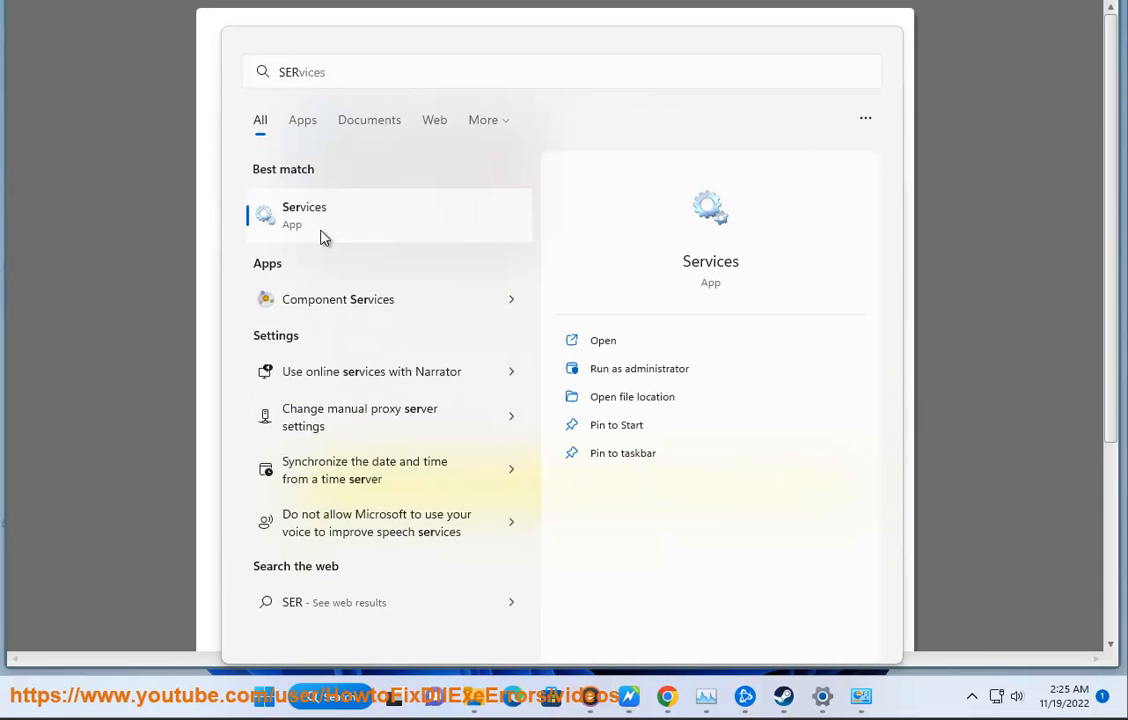
pyautogui.click(322, 235)
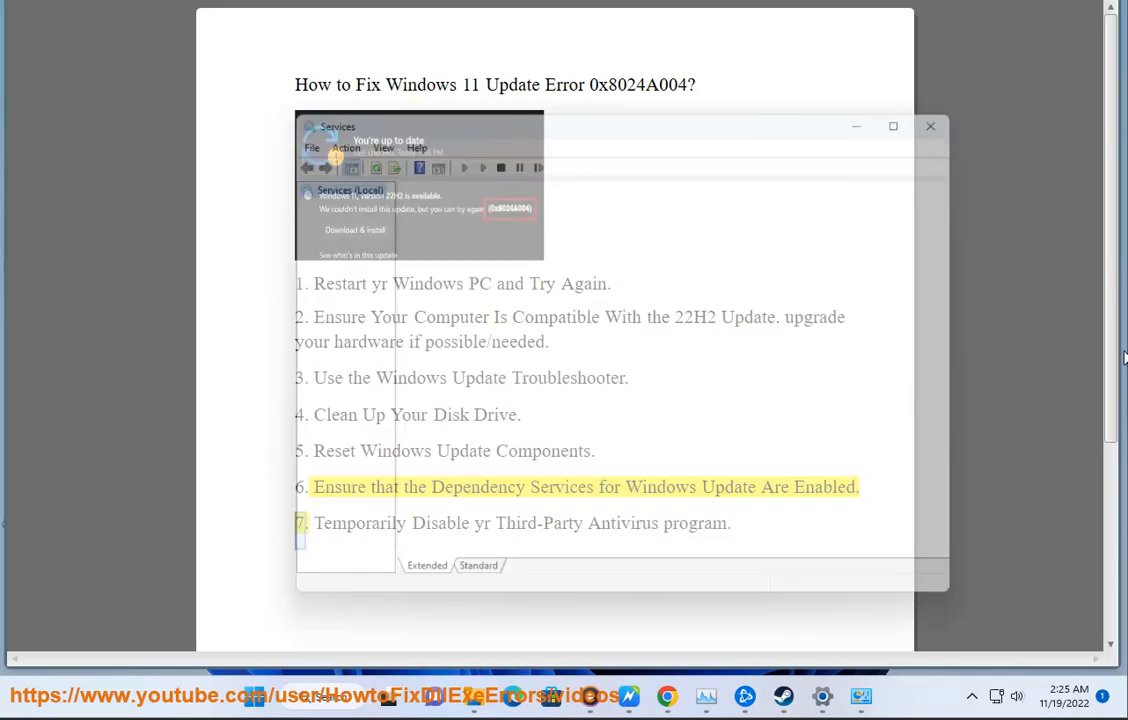
# Step: Locate the Windows Update service in the services list and open its properties
pyautogui.click(707, 471)
pyautogui.press('w')
pyautogui.scroll(-10, 680, 470)
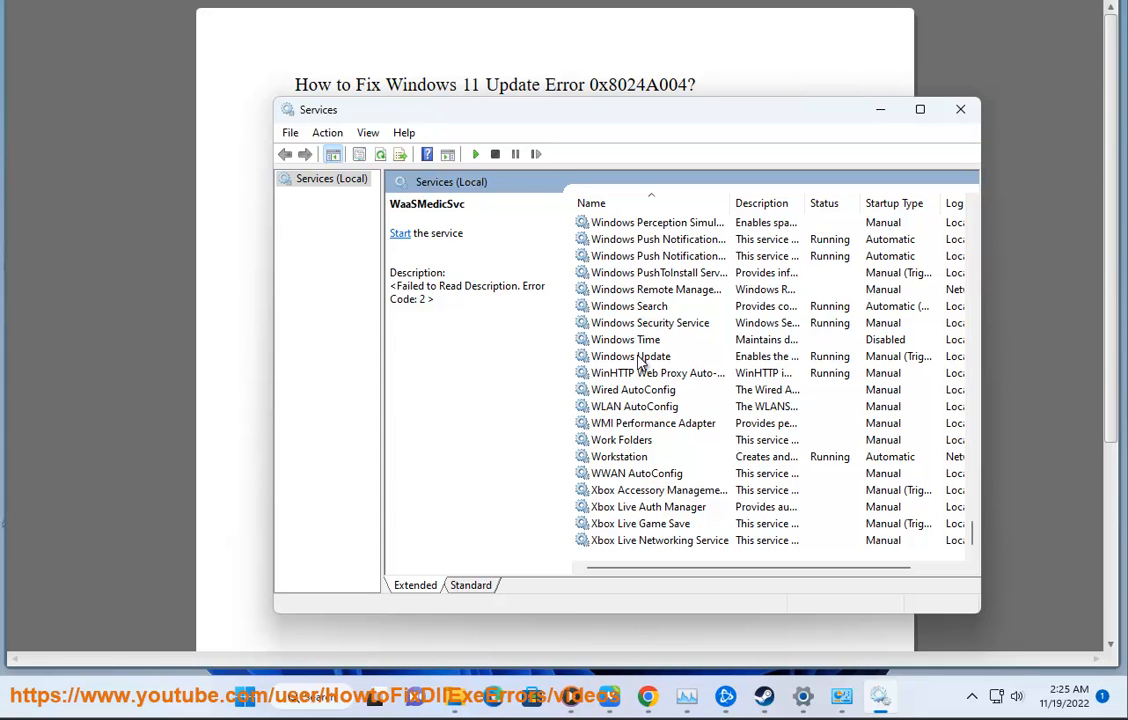
pyautogui.click(641, 360)
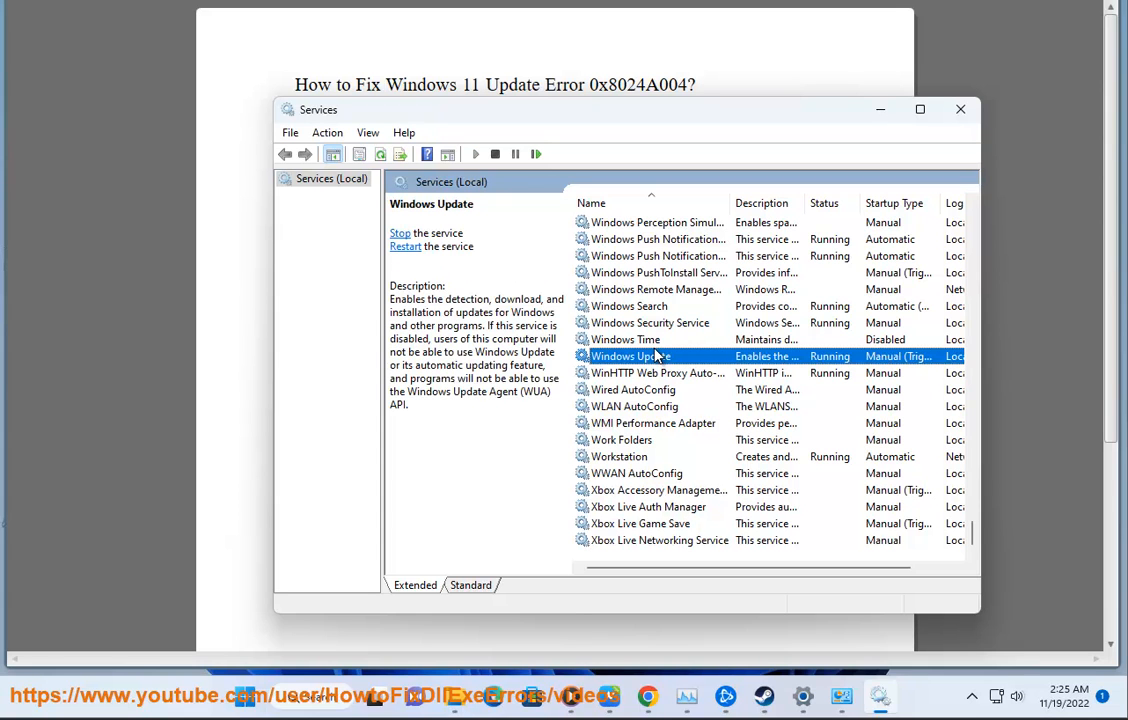
pyautogui.doubleClick(849, 358)
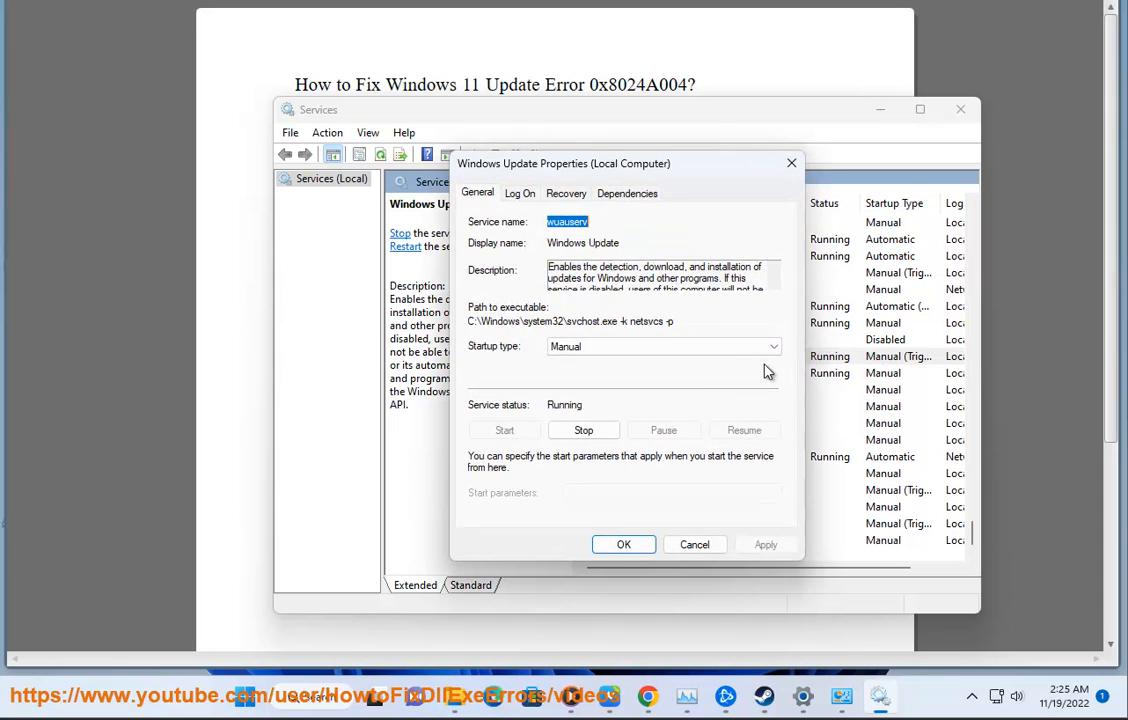
# Step: Show the Windows Update service's dependencies and expand Remote Procedure Call (RPC) to examine the components it relies on
pyautogui.click(625, 193)
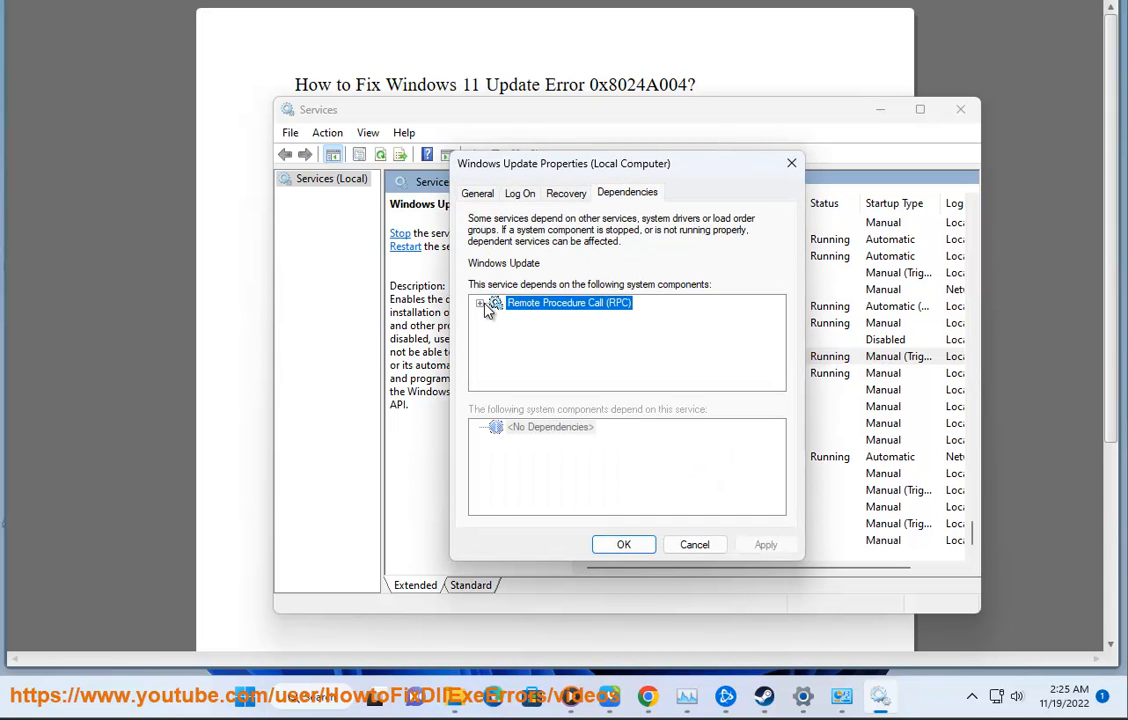
pyautogui.click(480, 303)
pyautogui.click(560, 317)
pyautogui.click(572, 331)
pyautogui.click(566, 303)
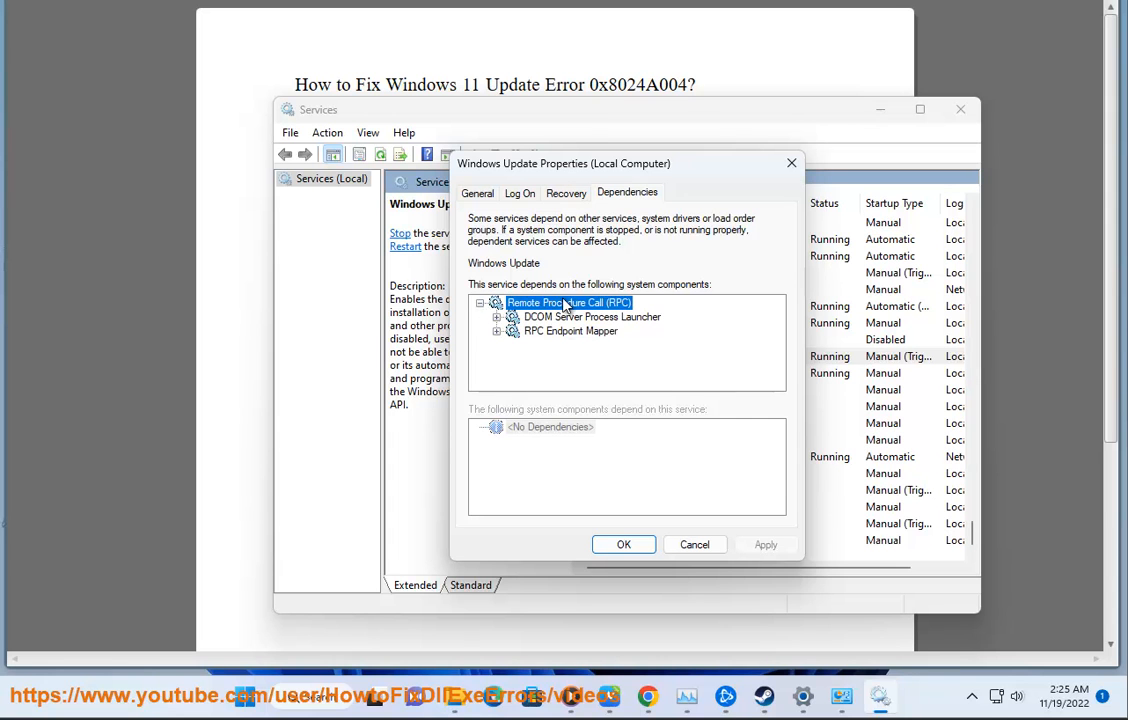
# Step: Close the Windows Update properties, locate the Remote Procedure Call (RPC) service in the services list and widen the Name column
pyautogui.click(695, 545)
pyautogui.click(700, 322)
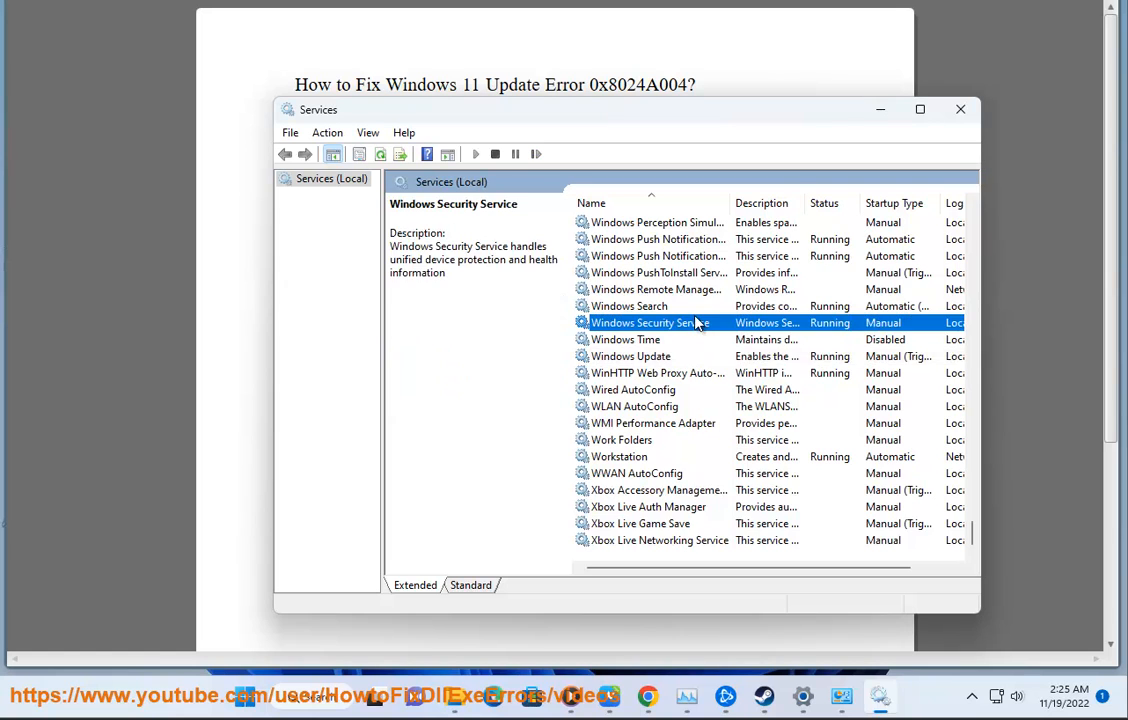
pyautogui.press('r')
pyautogui.click(673, 358)
pyautogui.moveTo(733, 203); pyautogui.dragTo(760, 203)
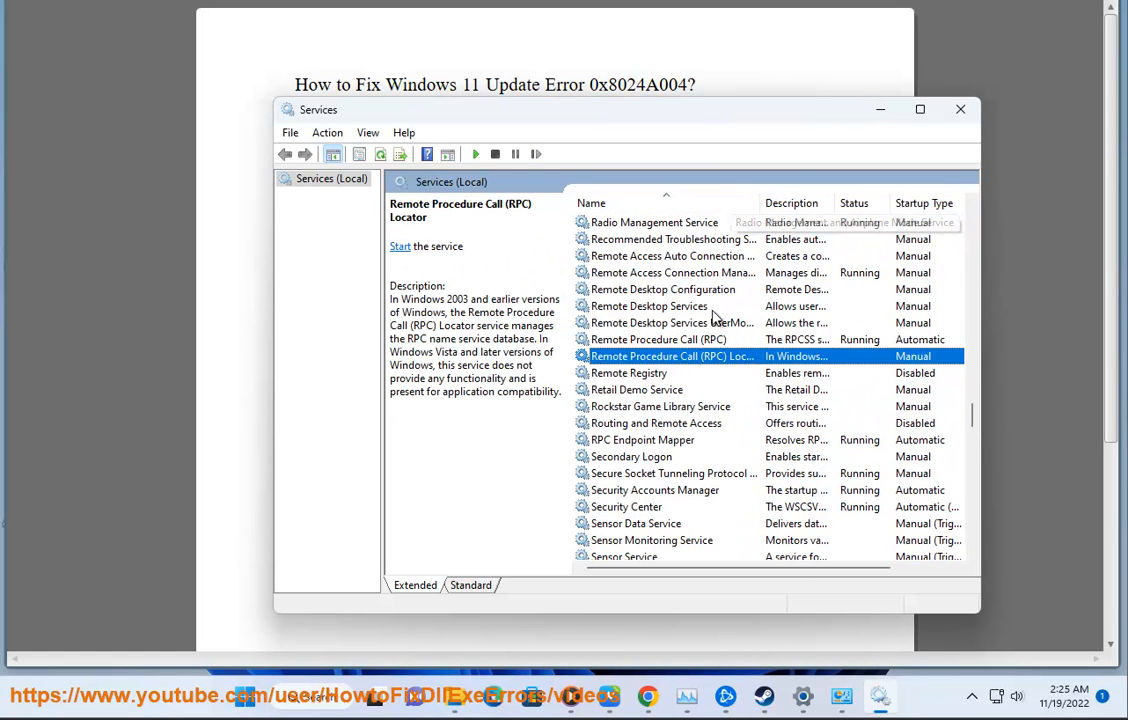
pyautogui.click(695, 339)
# Step: Look through the services list for the other components that Windows Update relies on through RPC
pyautogui.scroll(-9, 681, 441)
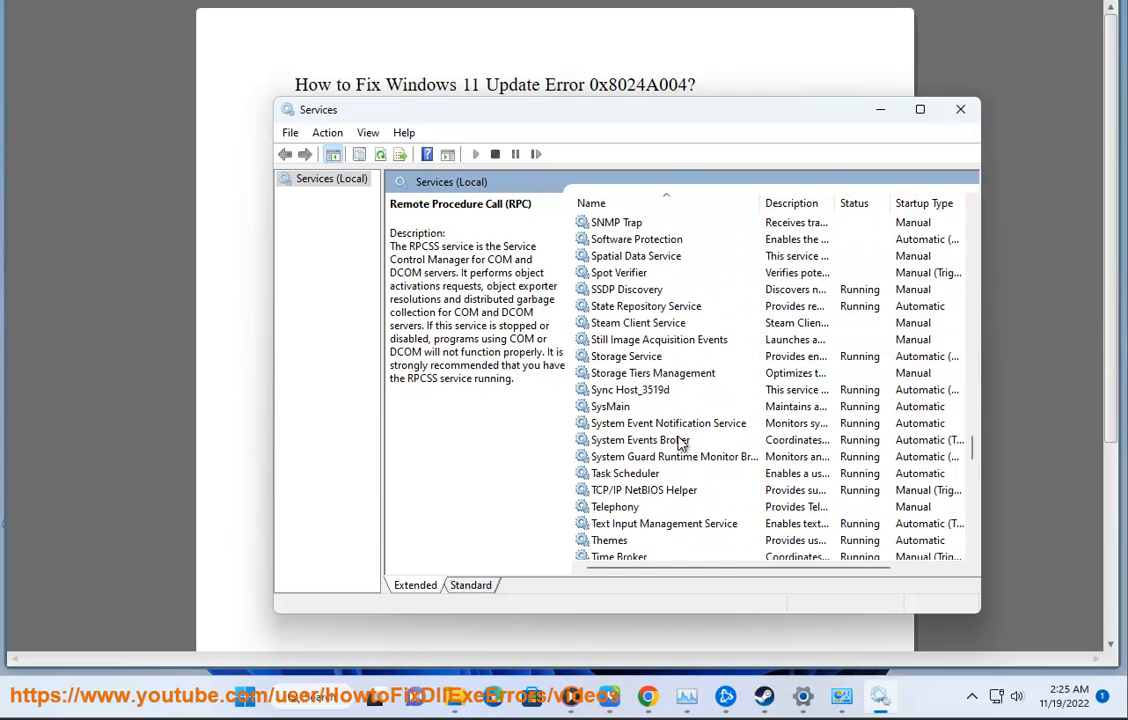
pyautogui.press('e')
pyautogui.scroll(-20, 672, 460)
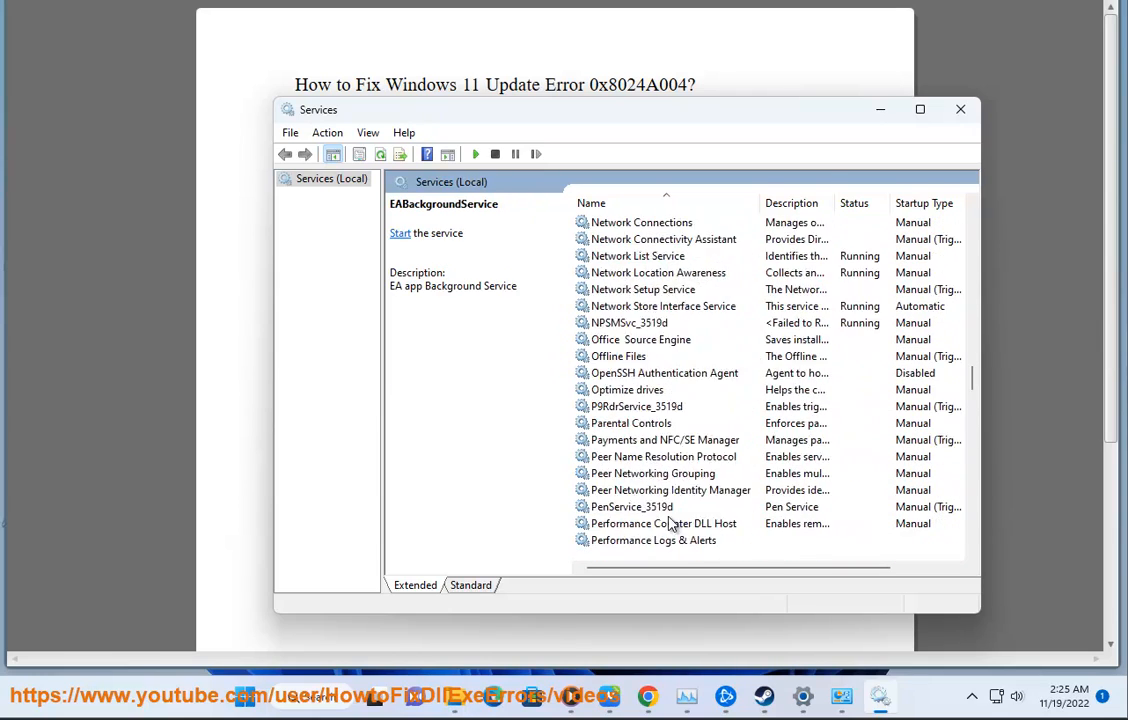
pyautogui.scroll(-4, 660, 530)
# Step: Find the Windows Update service in the services list again and reopen its properties
pyautogui.press('w')
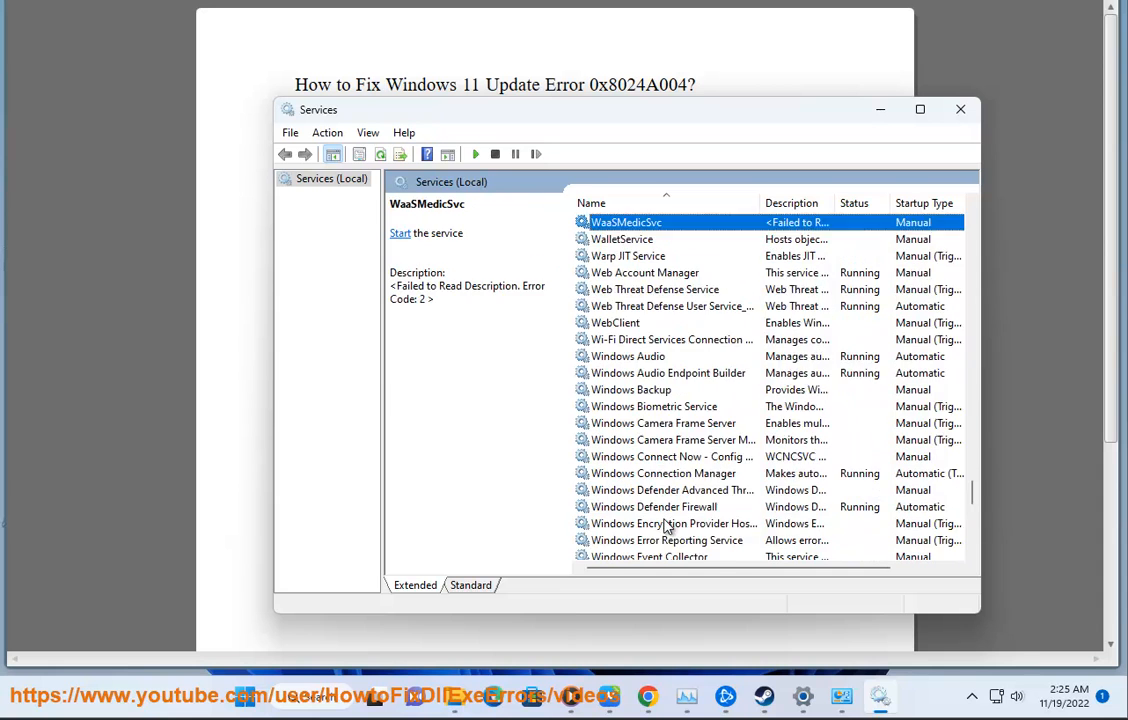
pyautogui.scroll(-5, 660, 522)
pyautogui.moveTo(972, 505); pyautogui.dragTo(972, 527)
pyautogui.click(664, 391)
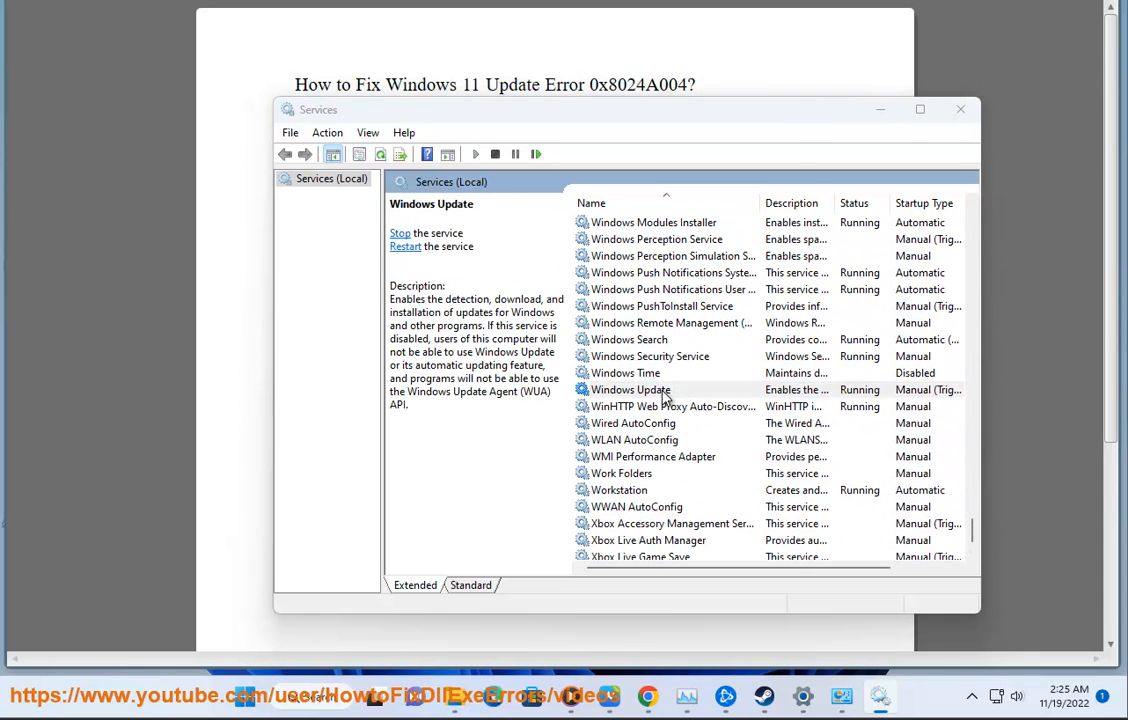
pyautogui.doubleClick(664, 391)
# Step: Check DCOM Server Process Launcher and RPC Endpoint Mapper under Windows Update's RPC dependency, close the properties and minimize Services to return to the fixes document
pyautogui.click(627, 192)
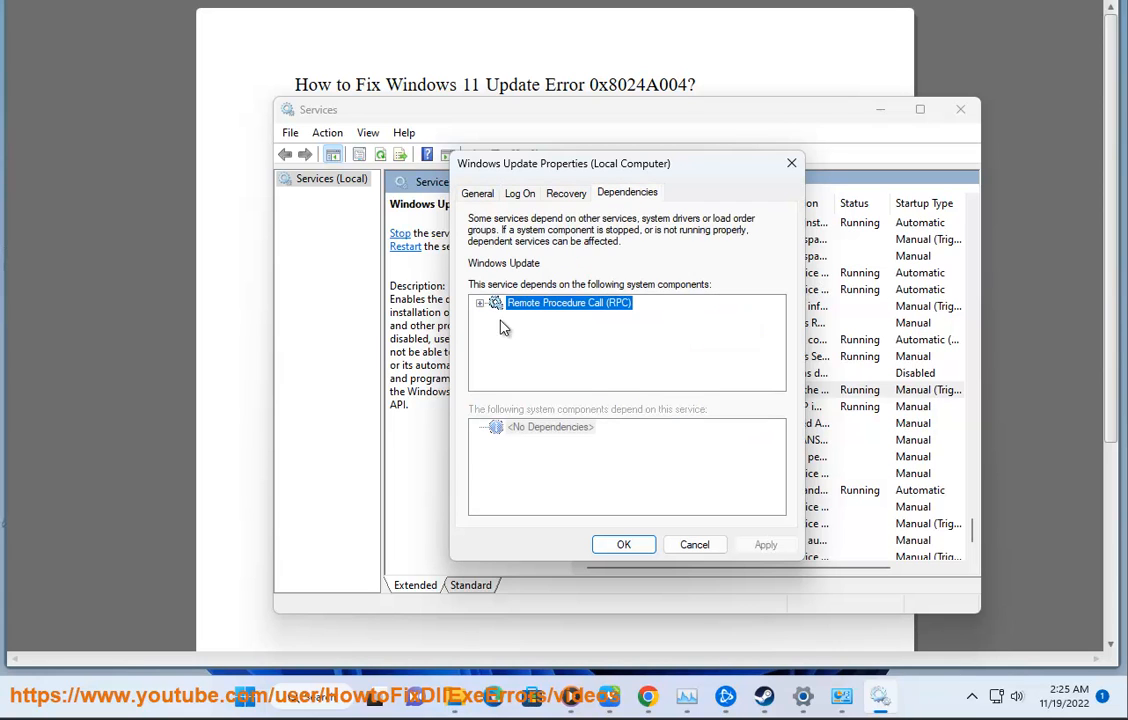
pyautogui.click(480, 302)
pyautogui.click(512, 317)
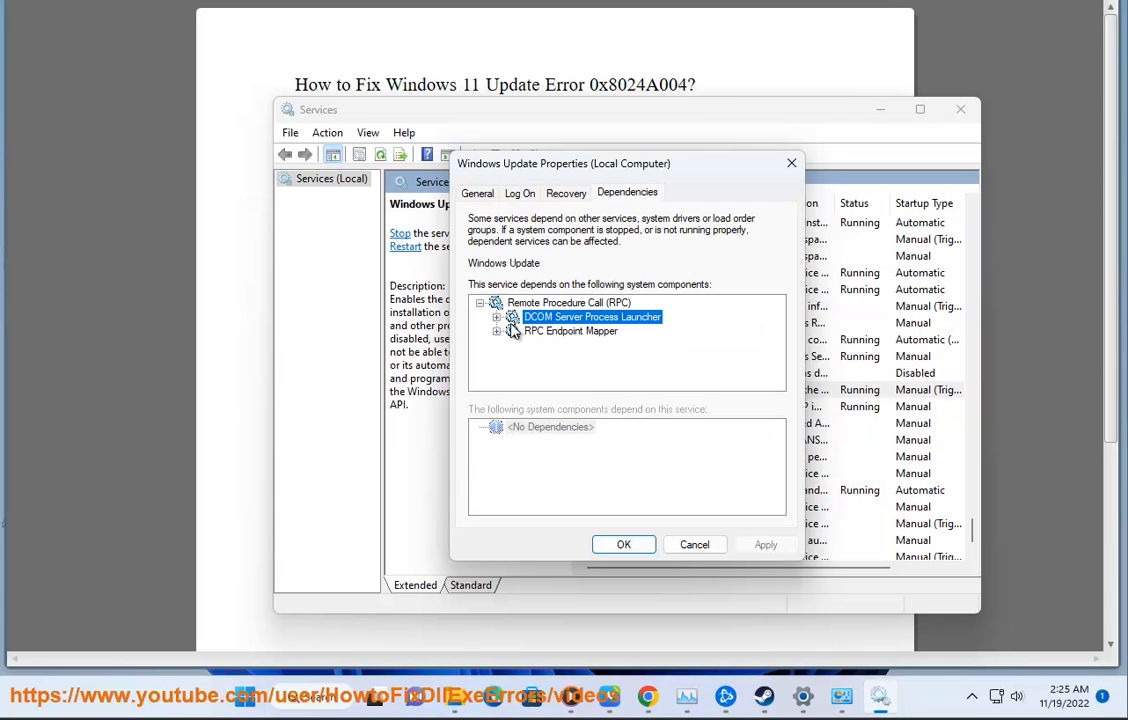
pyautogui.click(496, 332)
pyautogui.click(575, 332)
pyautogui.click(586, 317)
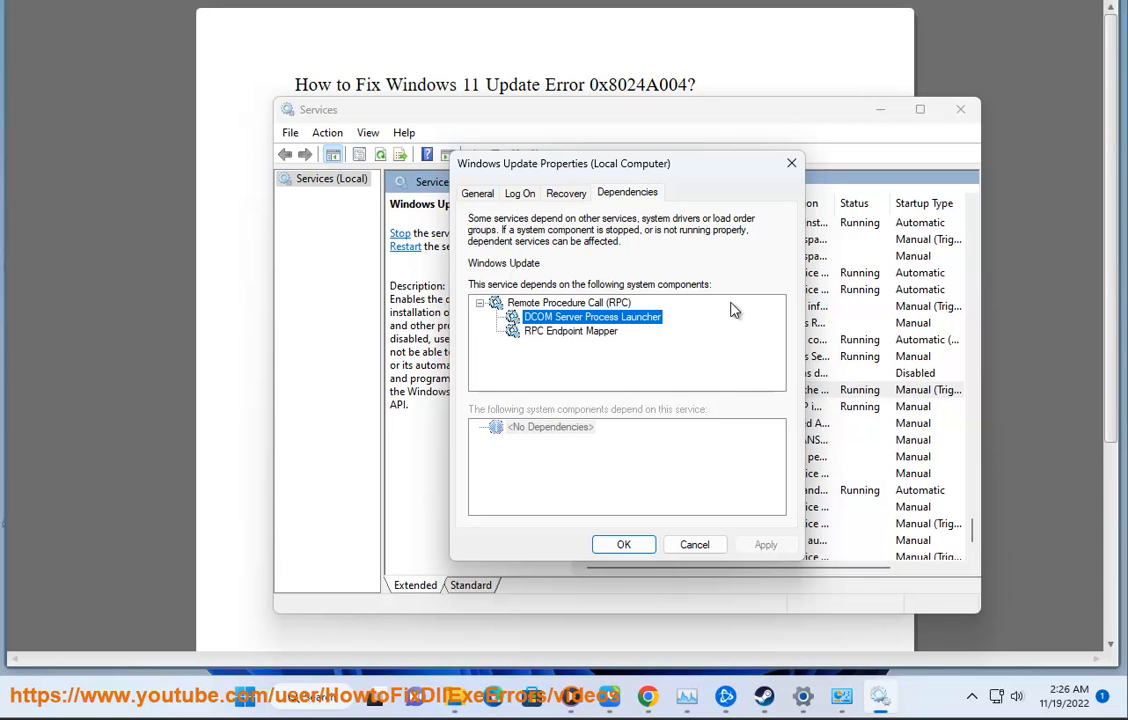
pyautogui.click(791, 165)
pyautogui.click(880, 110)
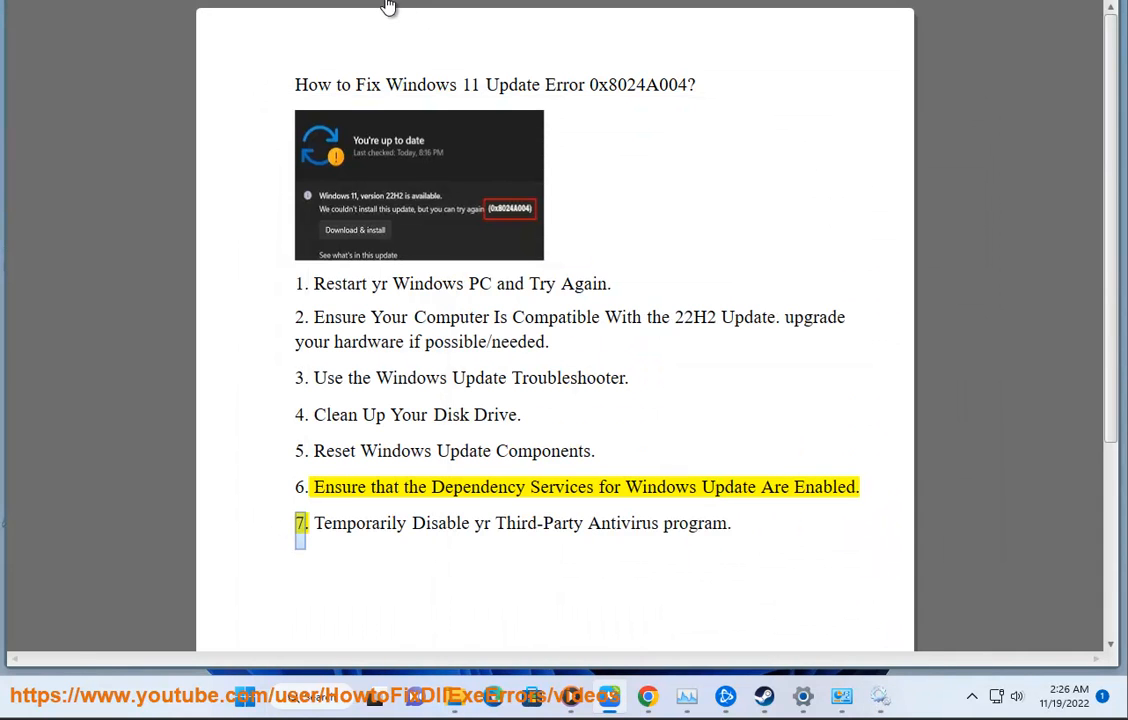